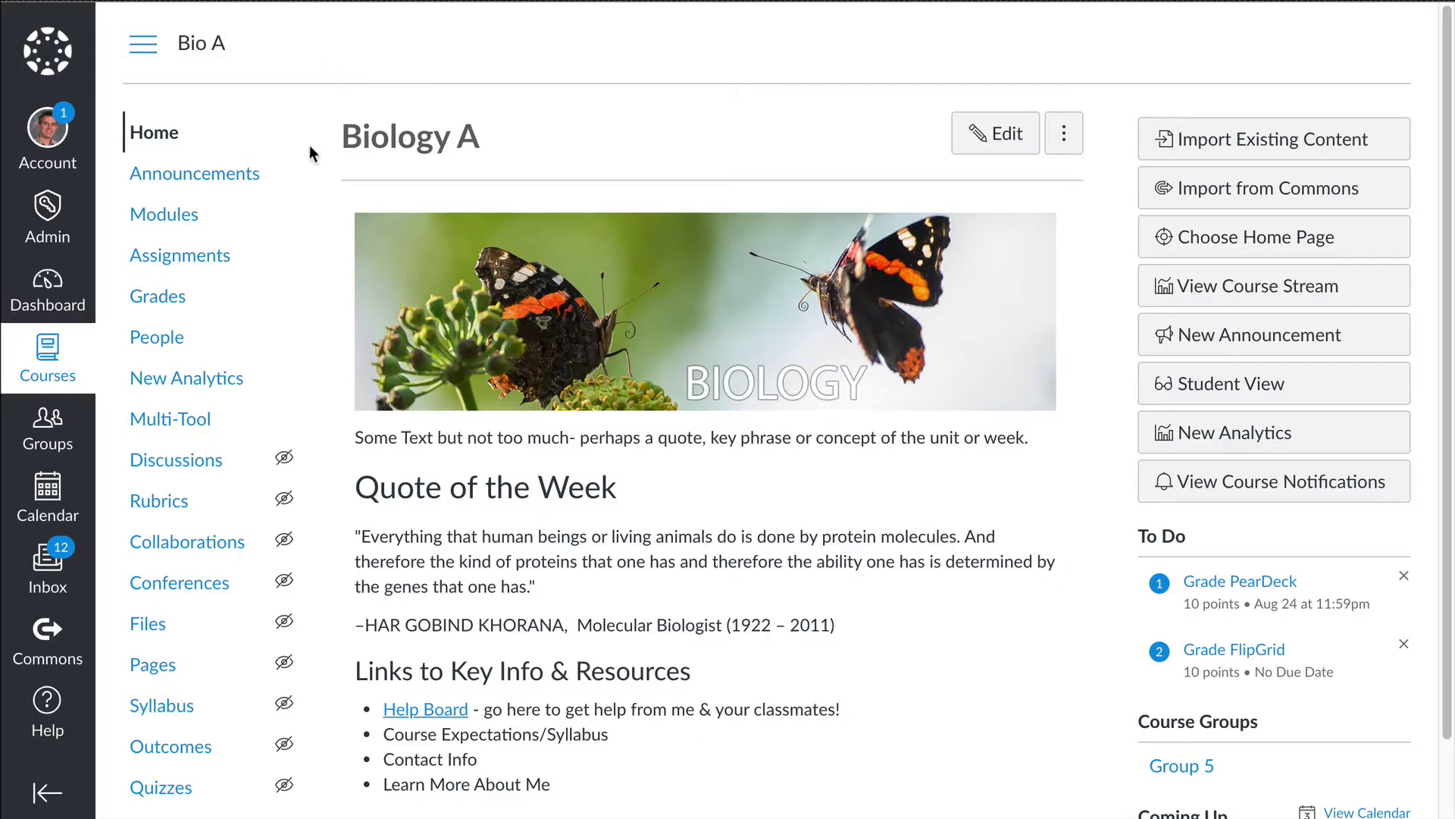
# Step: Export the Biology A gradebook from the Canvas Grades page as a CSV file
pyautogui.click(165, 301)
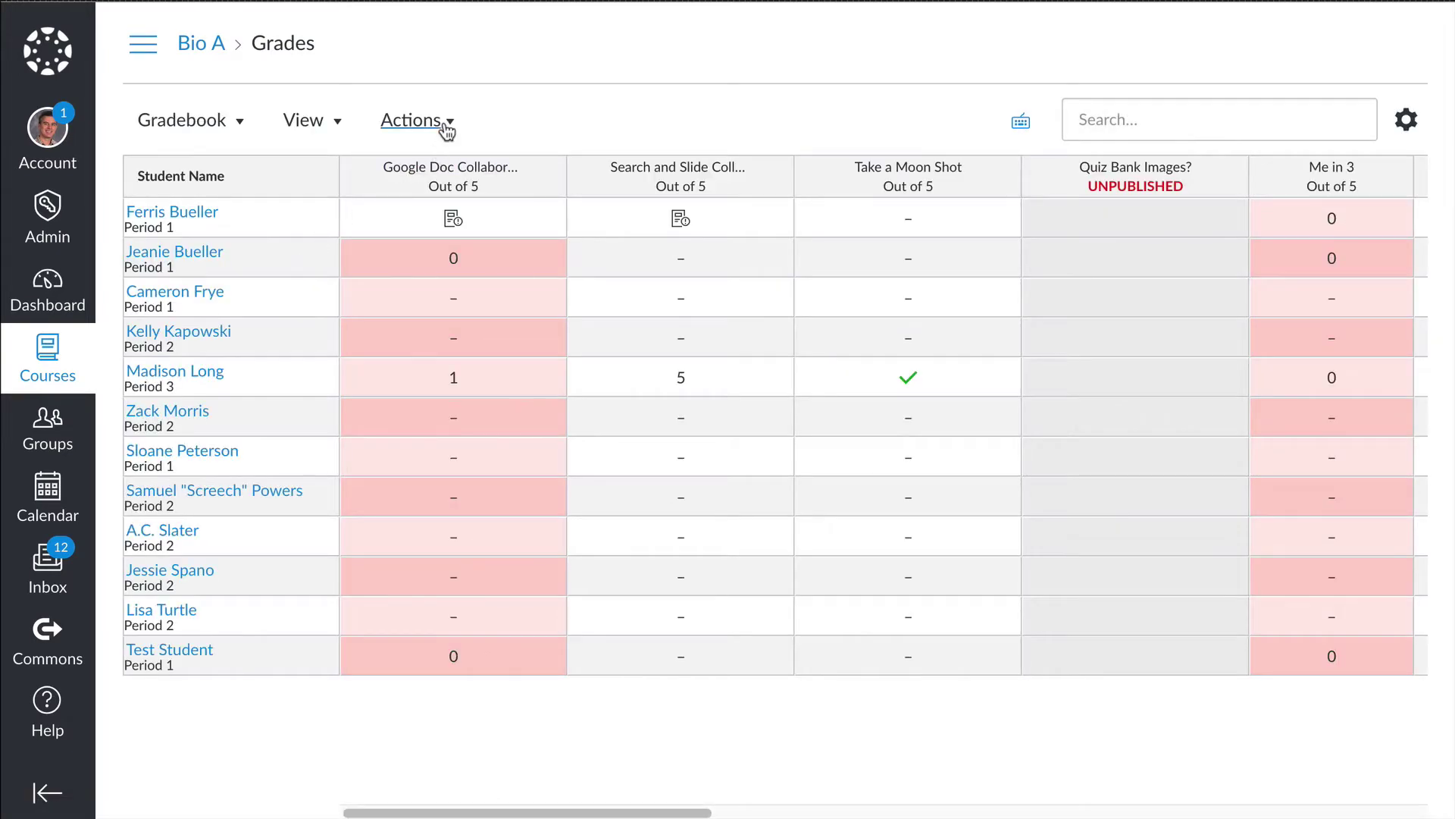
pyautogui.click(448, 123)
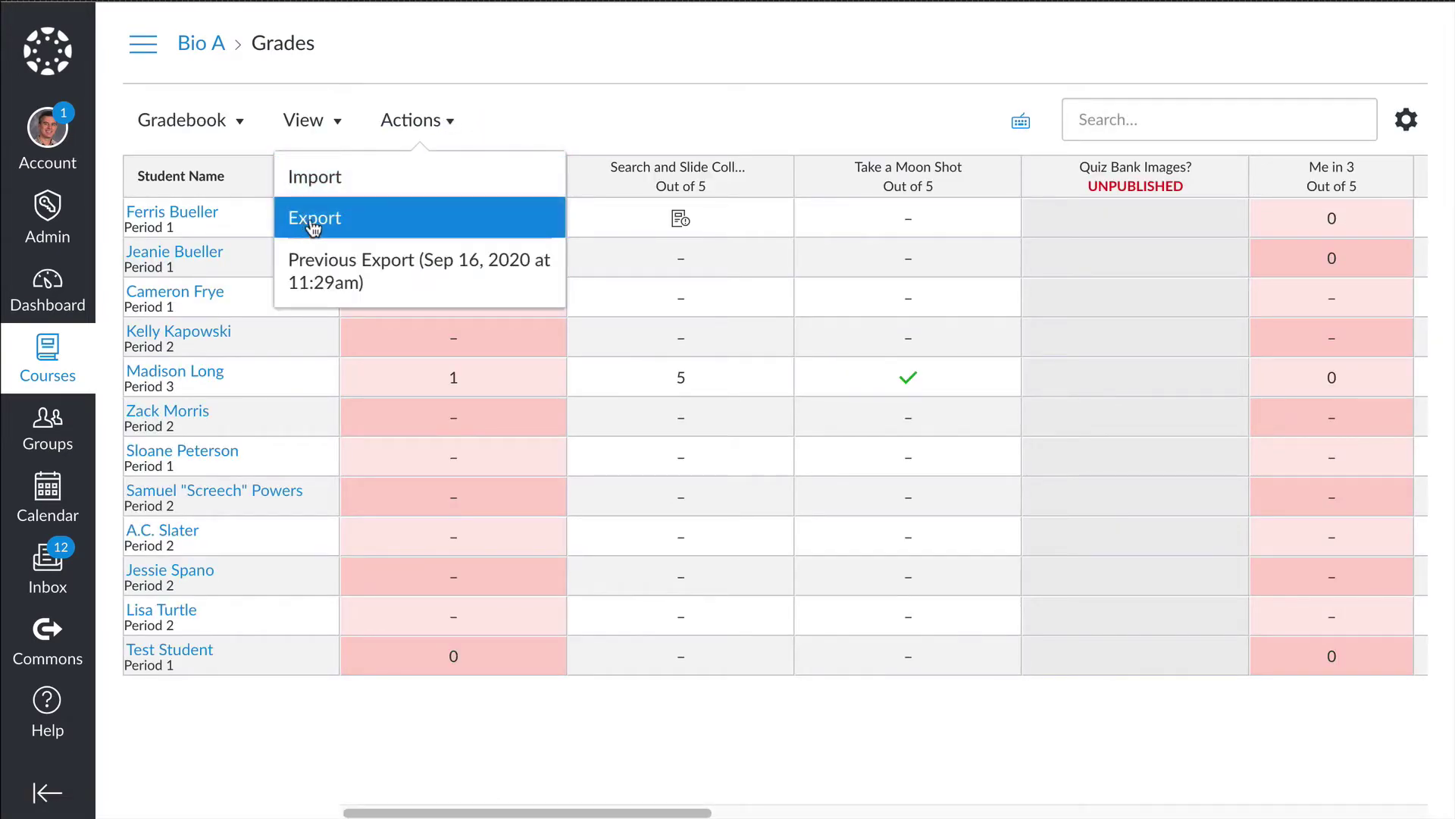
pyautogui.click(315, 221)
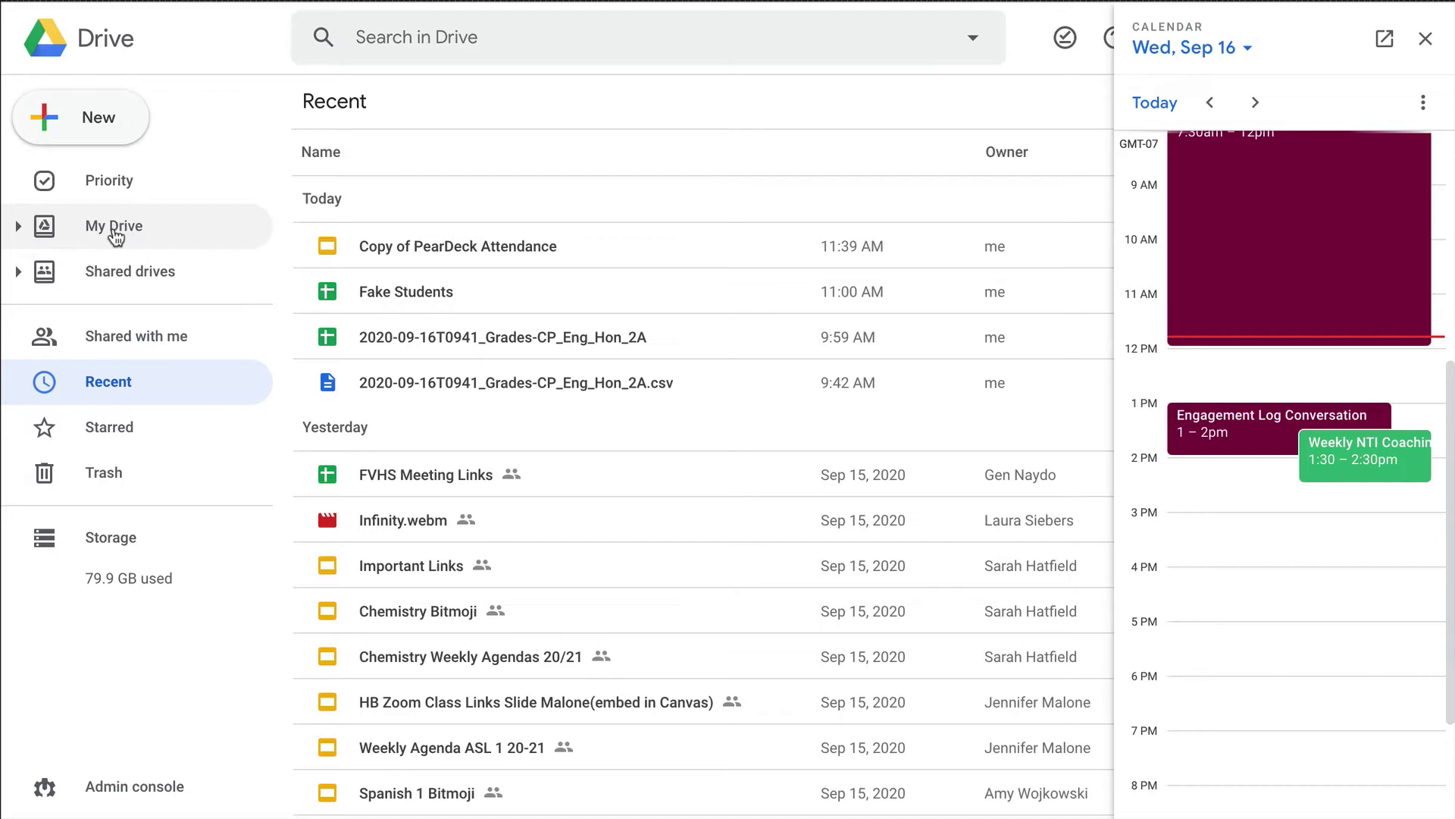
# Step: Upload 2020-09-16T1145_Grades-Bio_A.csv from Downloads to Google Drive as a single file
pyautogui.click(103, 126)
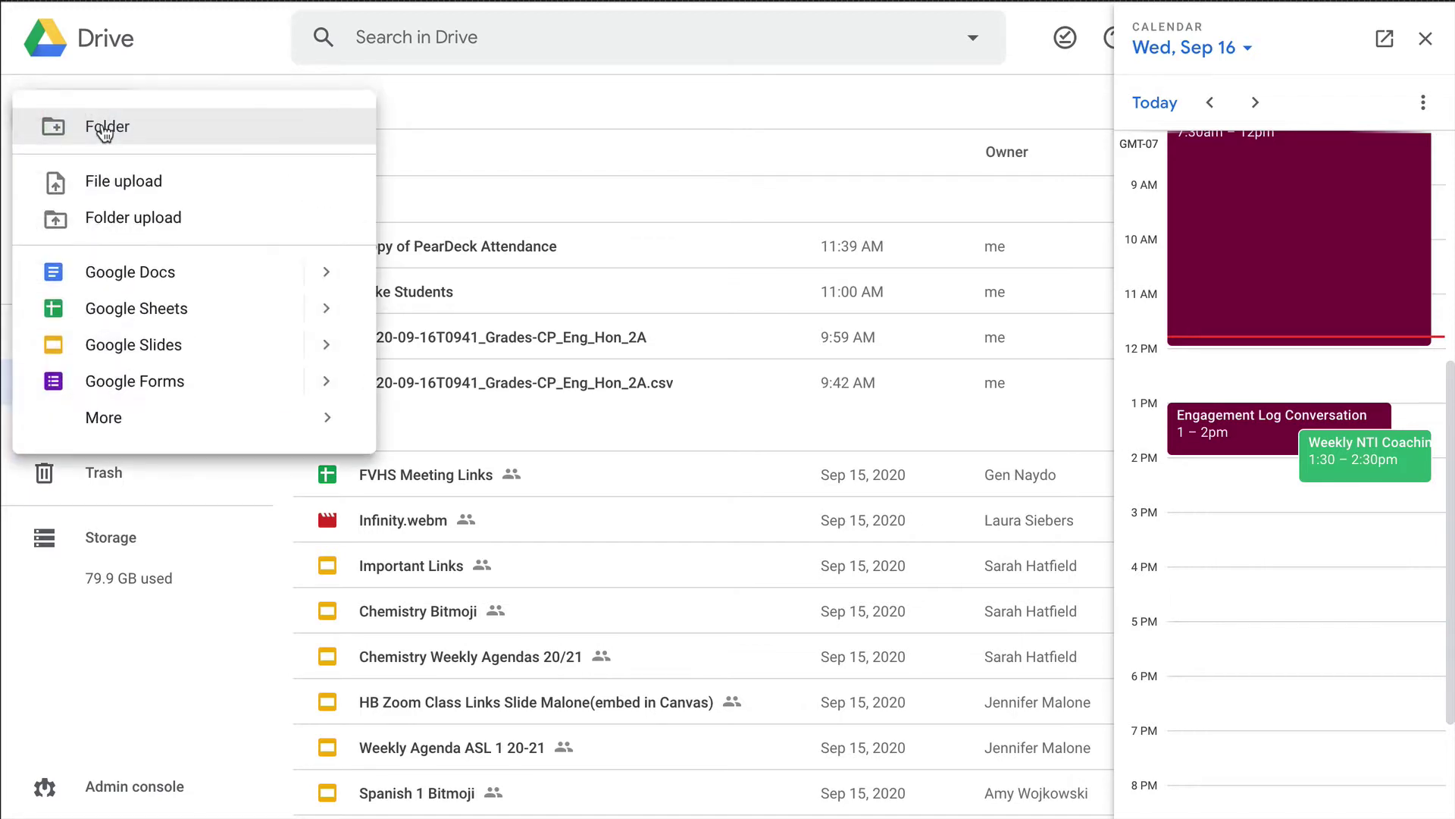
pyautogui.click(164, 188)
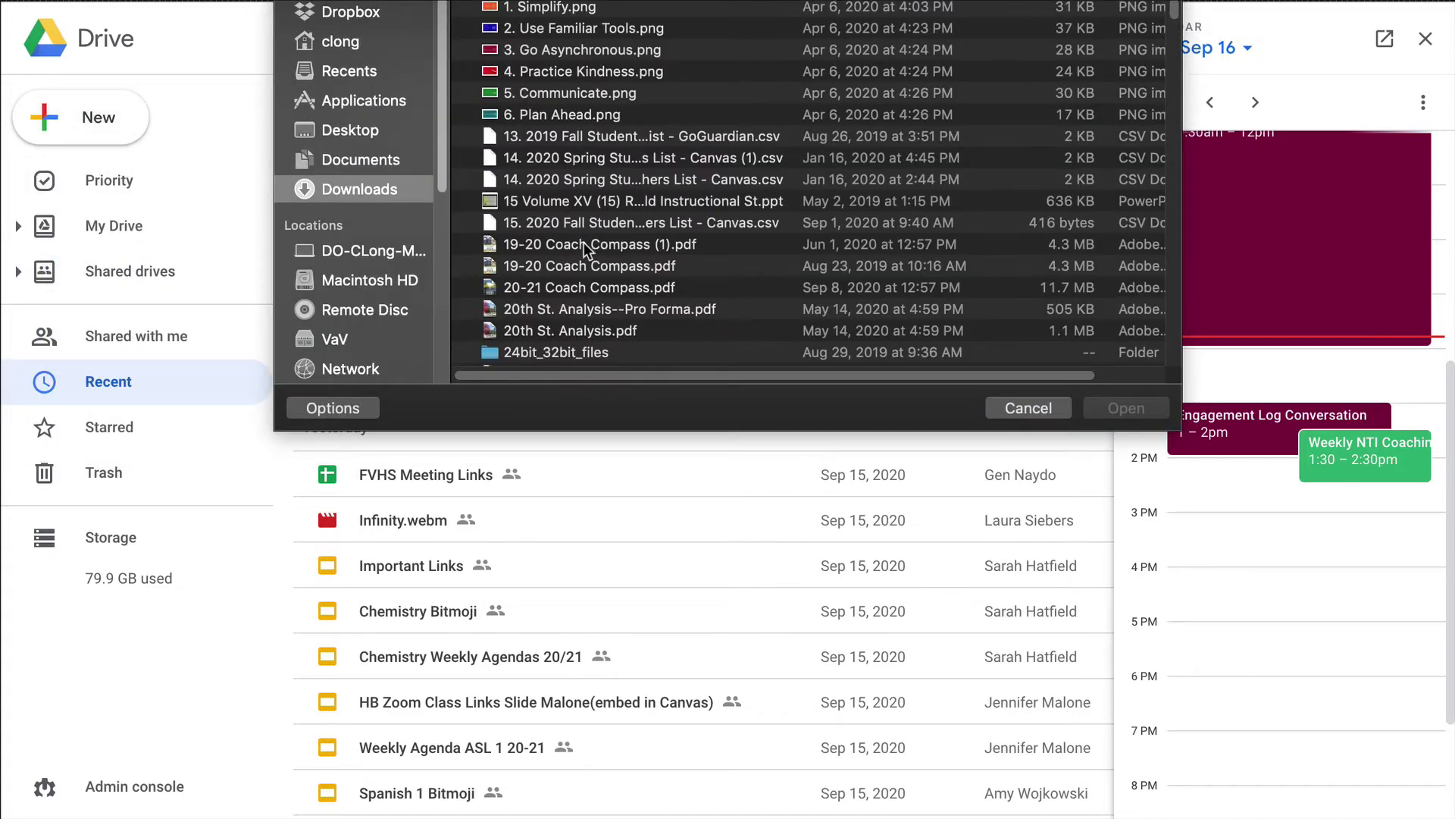
pyautogui.scroll(-1, 584, 247)
pyautogui.scroll(-10, 586, 263)
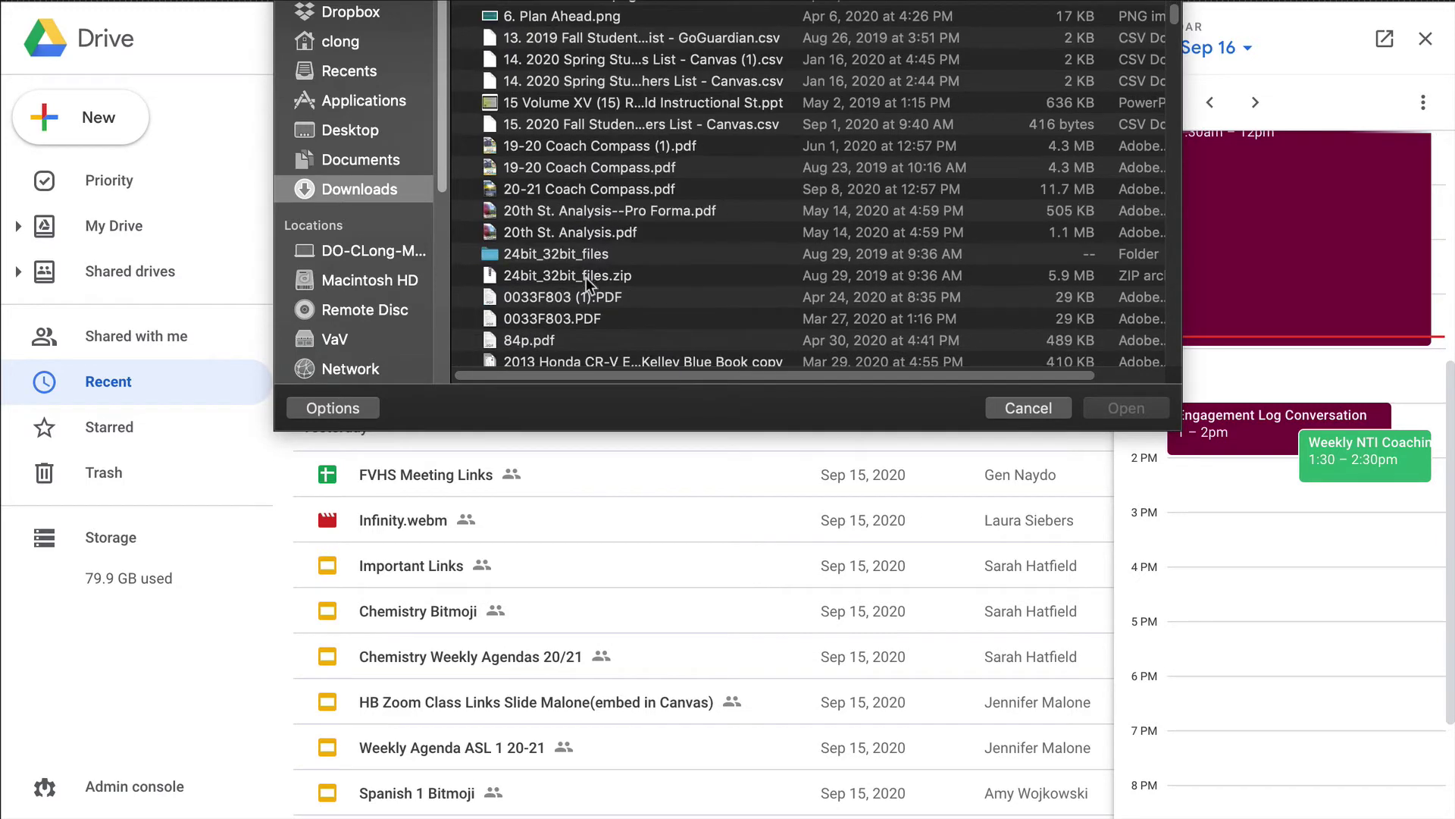
pyautogui.scroll(-3, 589, 288)
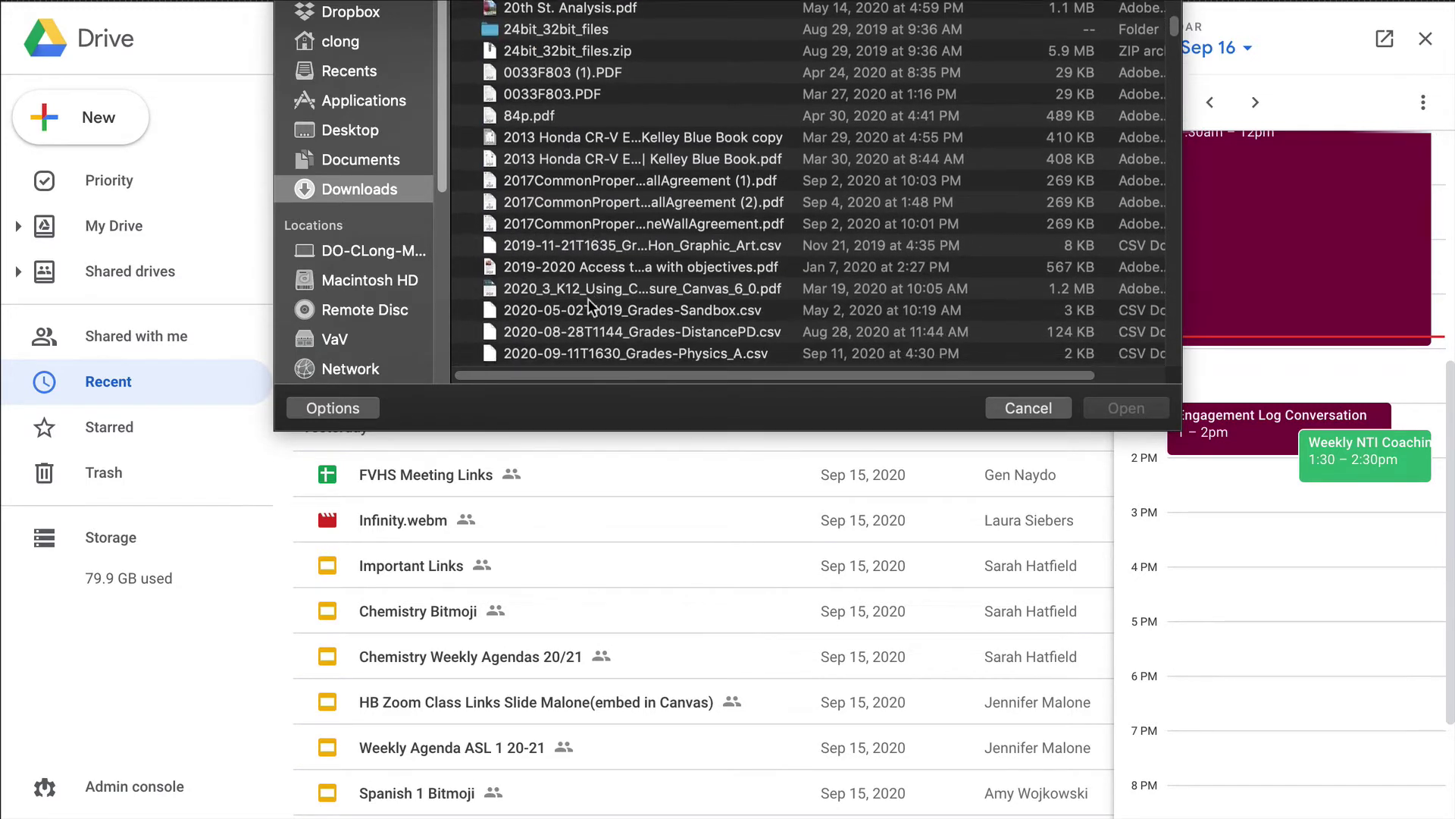
pyautogui.scroll(-1, 590, 312)
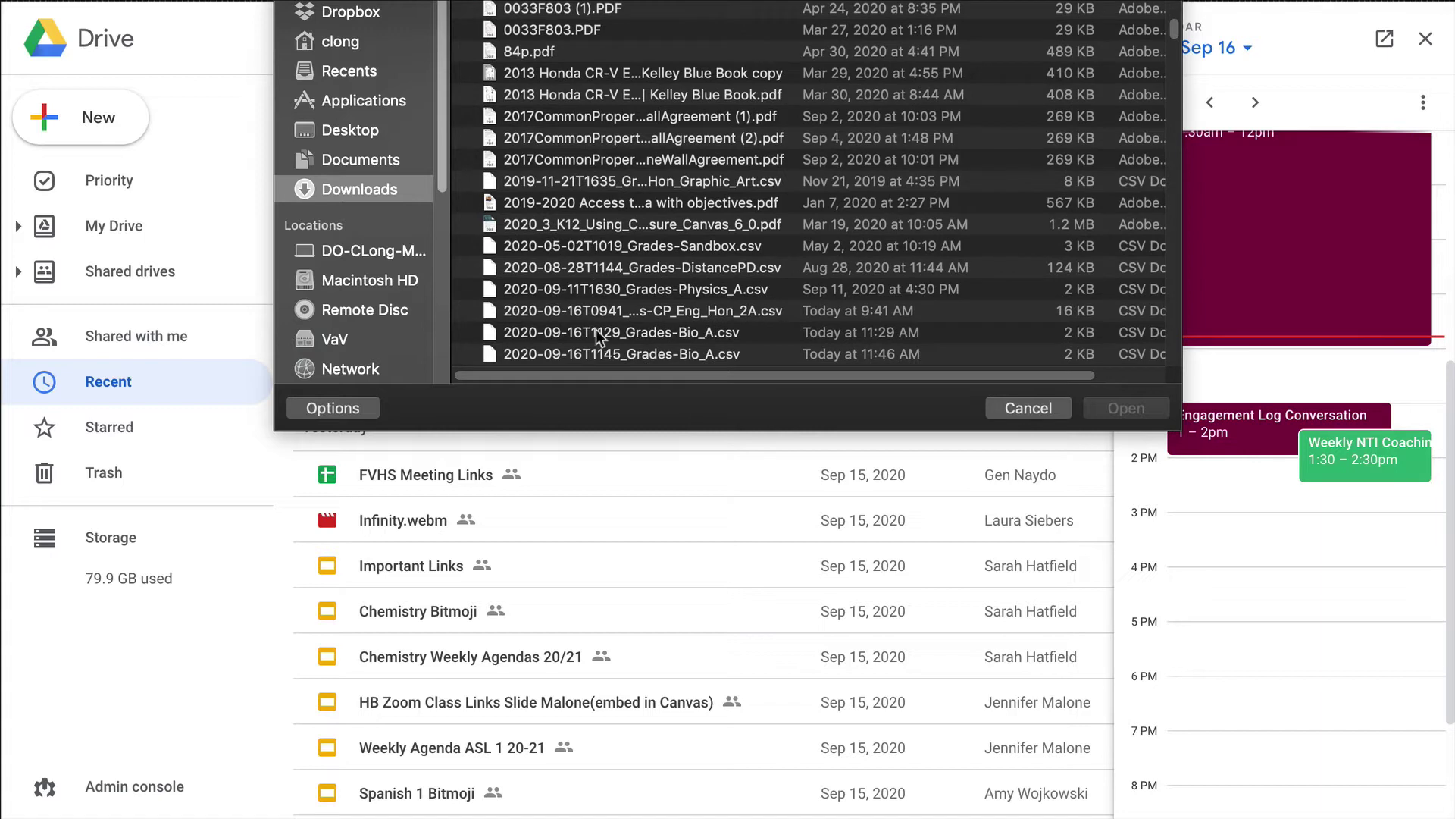
pyautogui.scroll(-1, 596, 329)
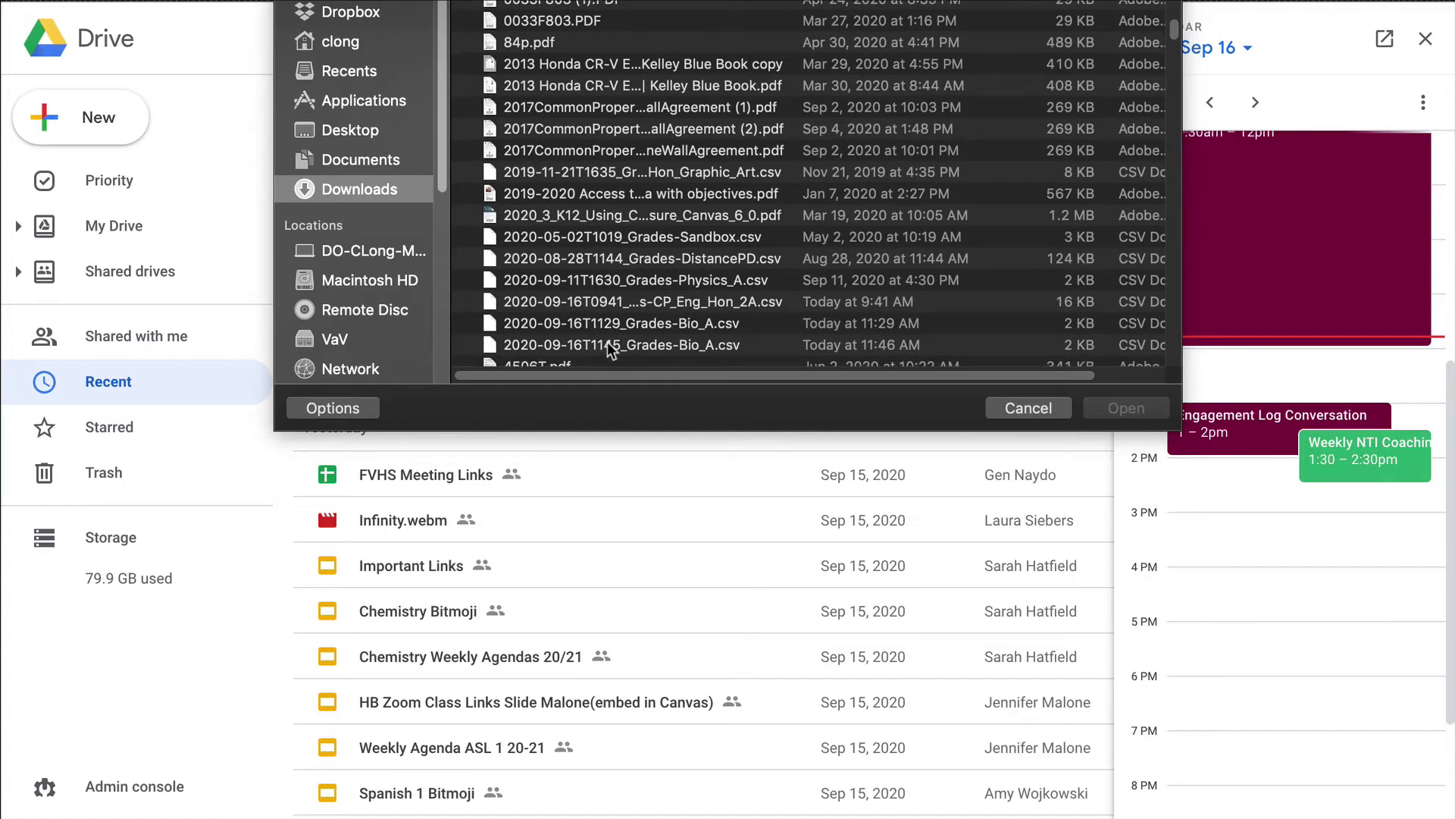
pyautogui.click(608, 347)
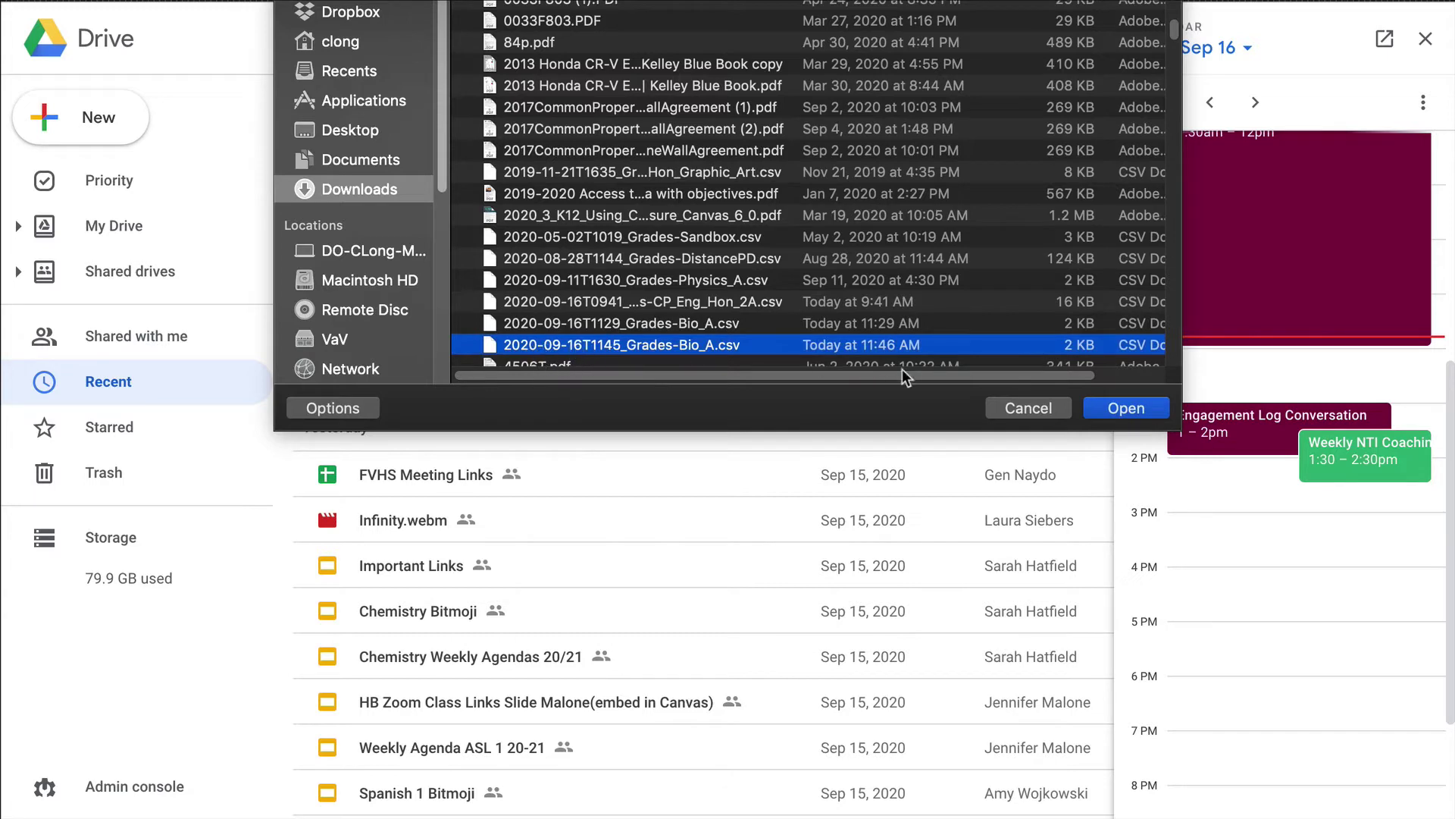
pyautogui.click(1129, 408)
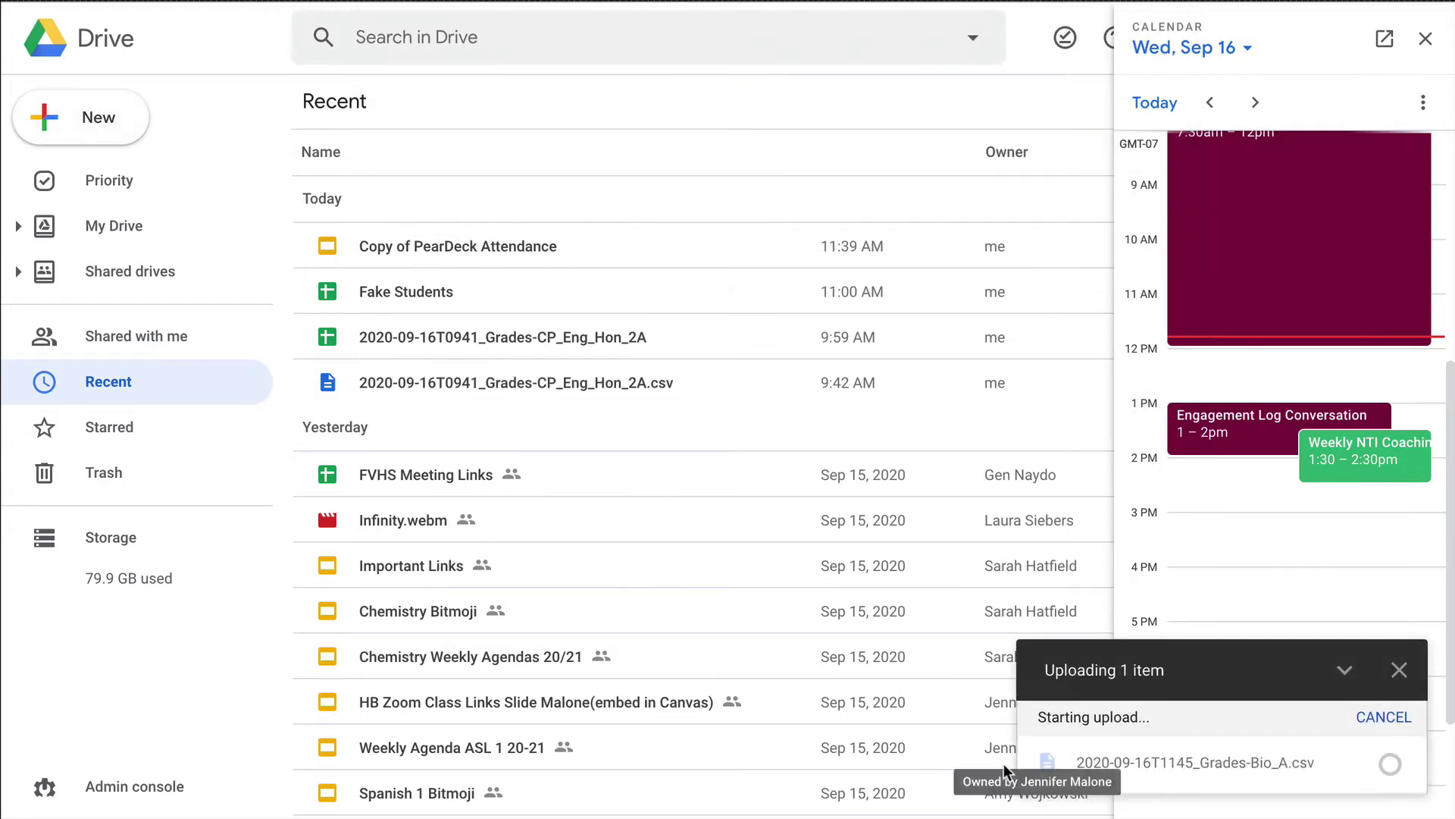
# Step: Open the uploaded 2020-09-16T1145_Grades-Bio_A CSV in Google Sheets from its preview
pyautogui.click(1142, 764)
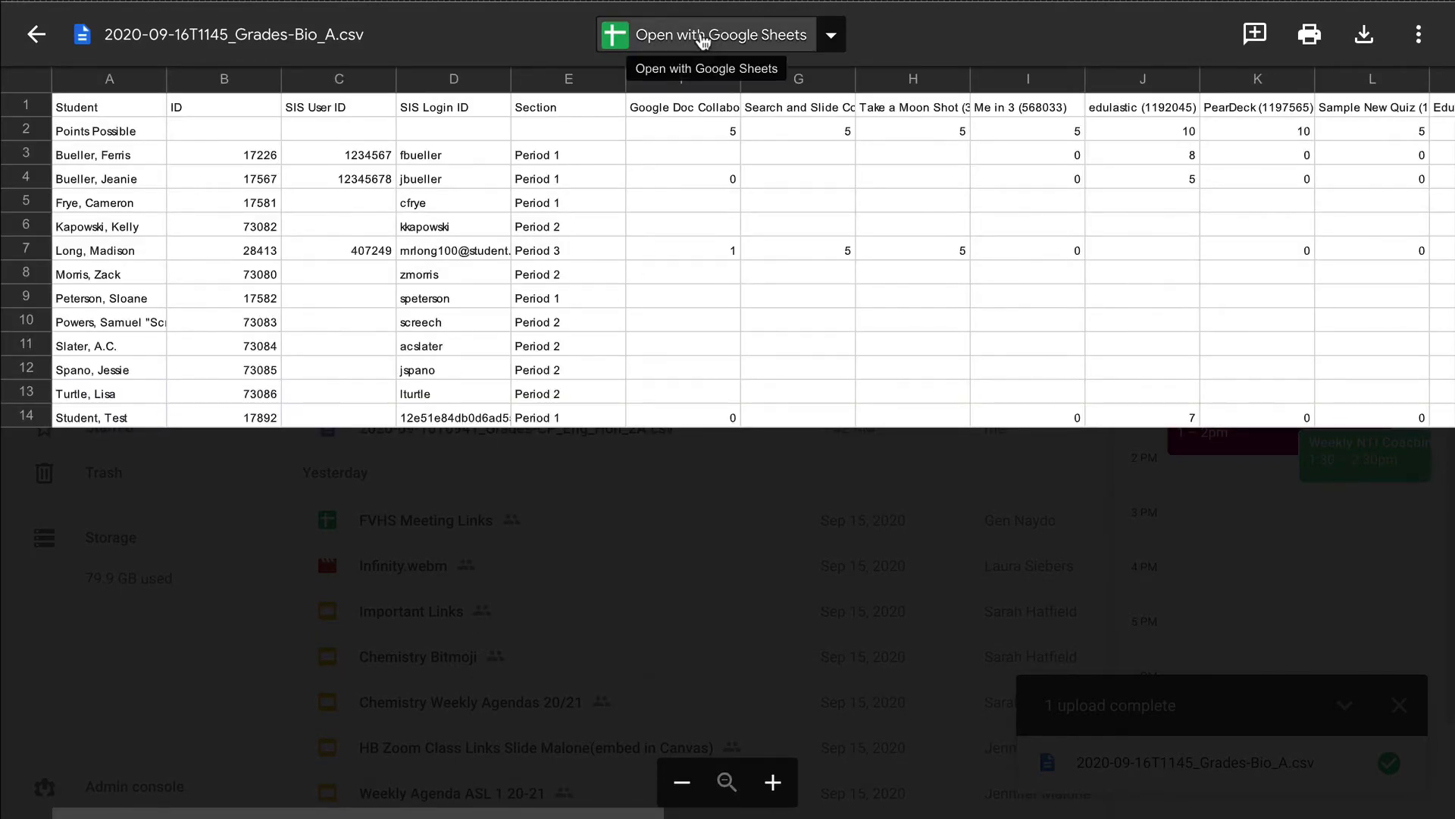
pyautogui.click(704, 37)
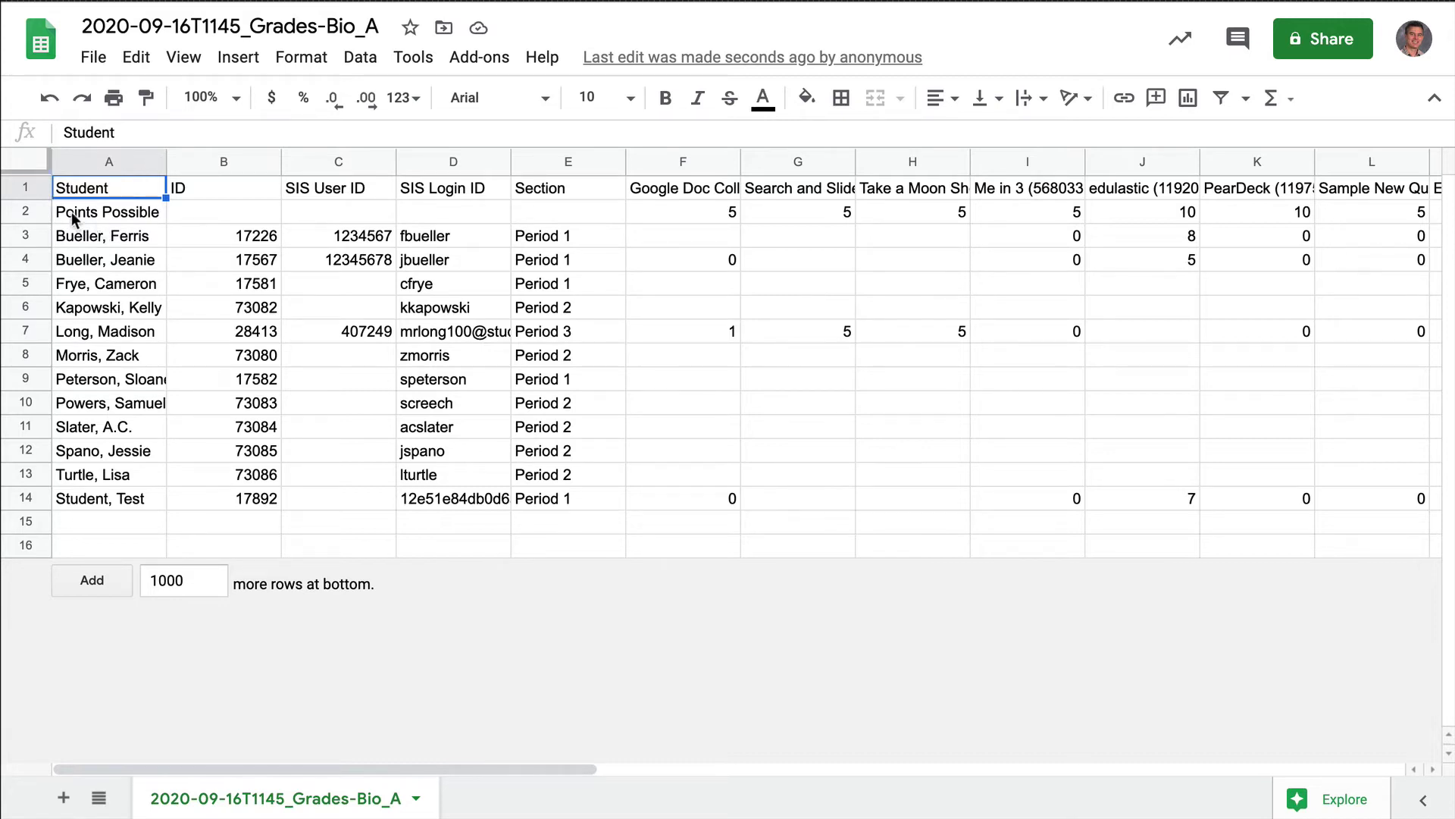
# Step: Delete the Points Possible row from the gradebook
pyautogui.click(21, 212)
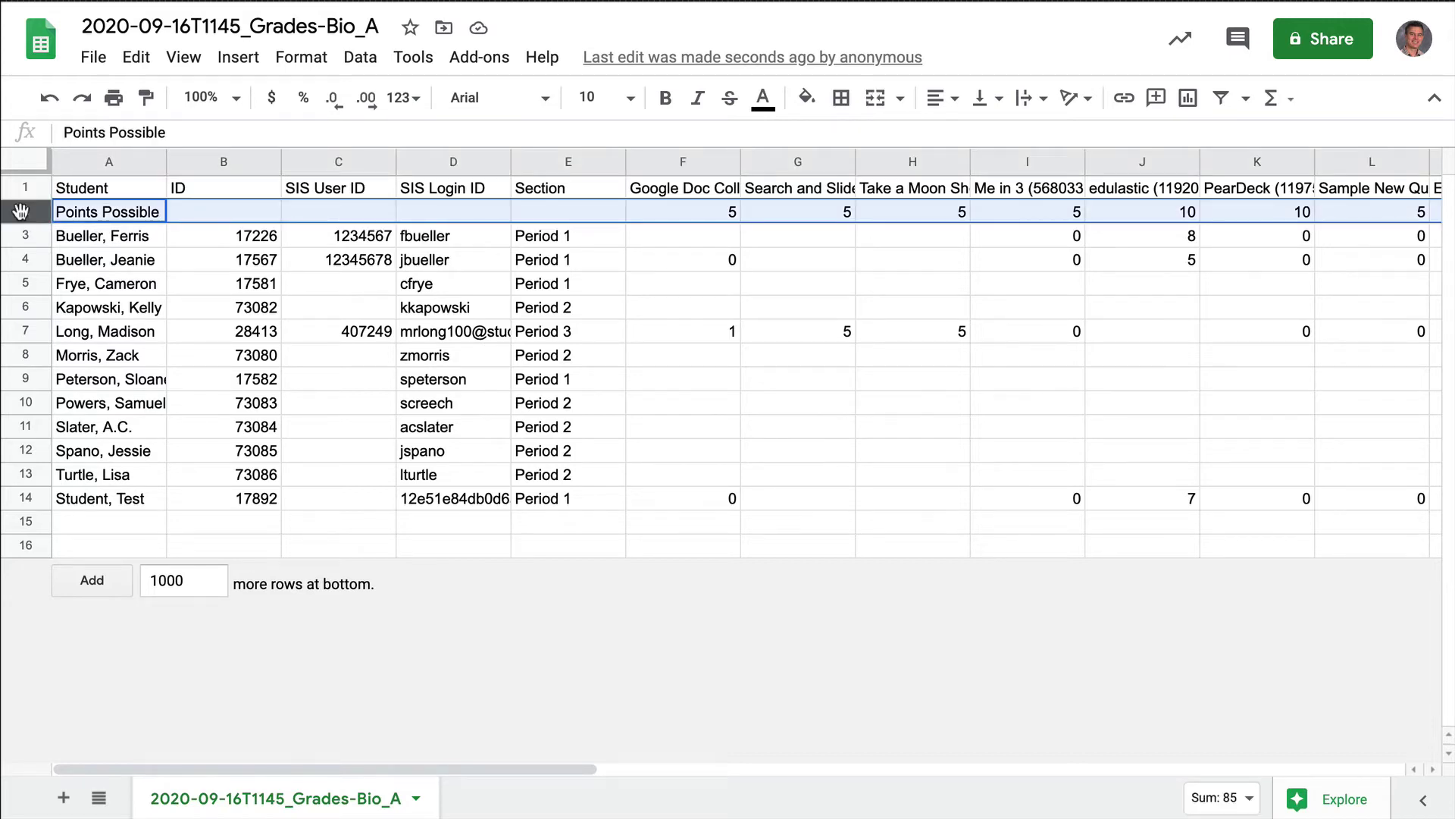
pyautogui.rightClick(21, 212)
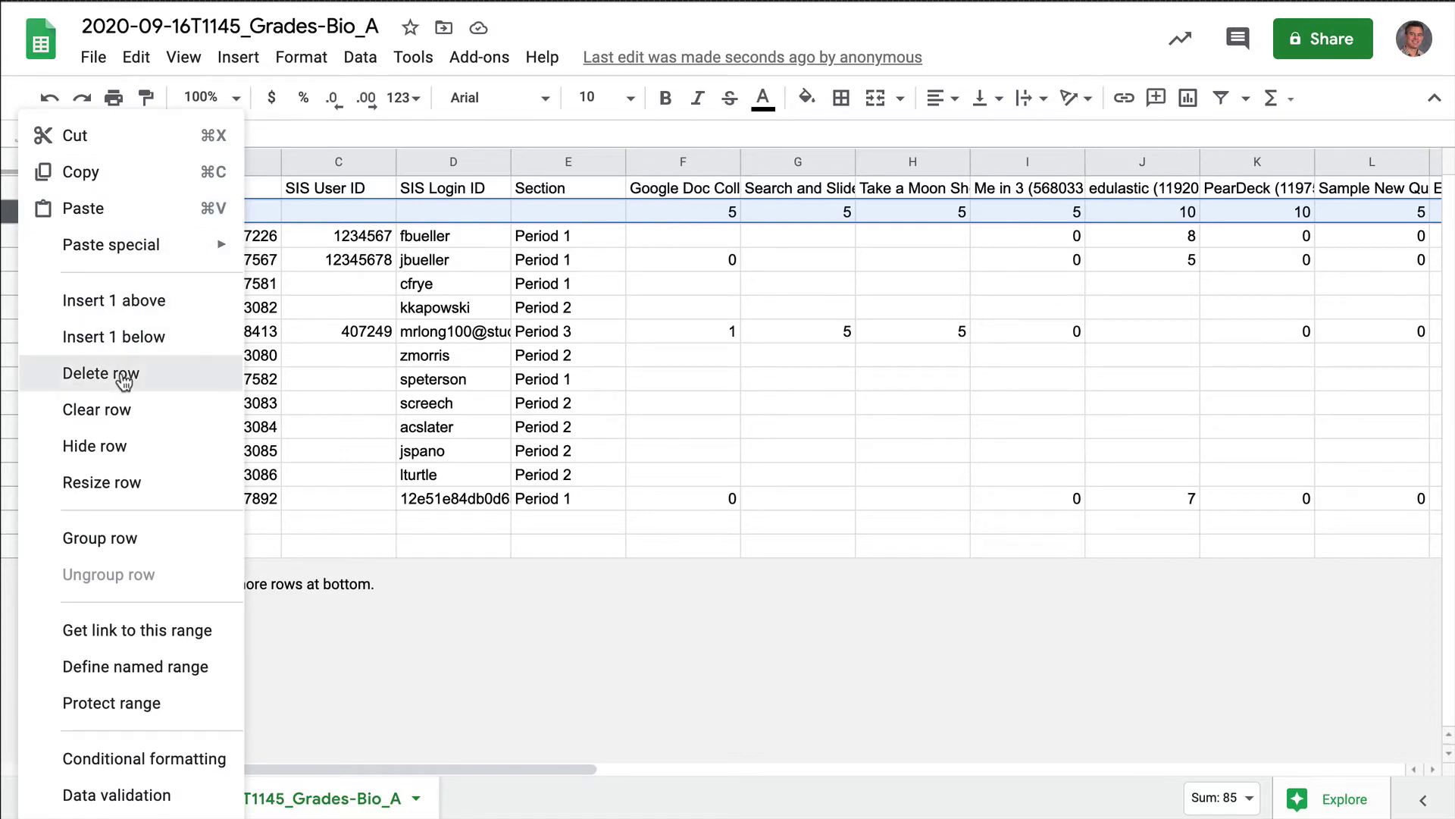
pyautogui.click(123, 374)
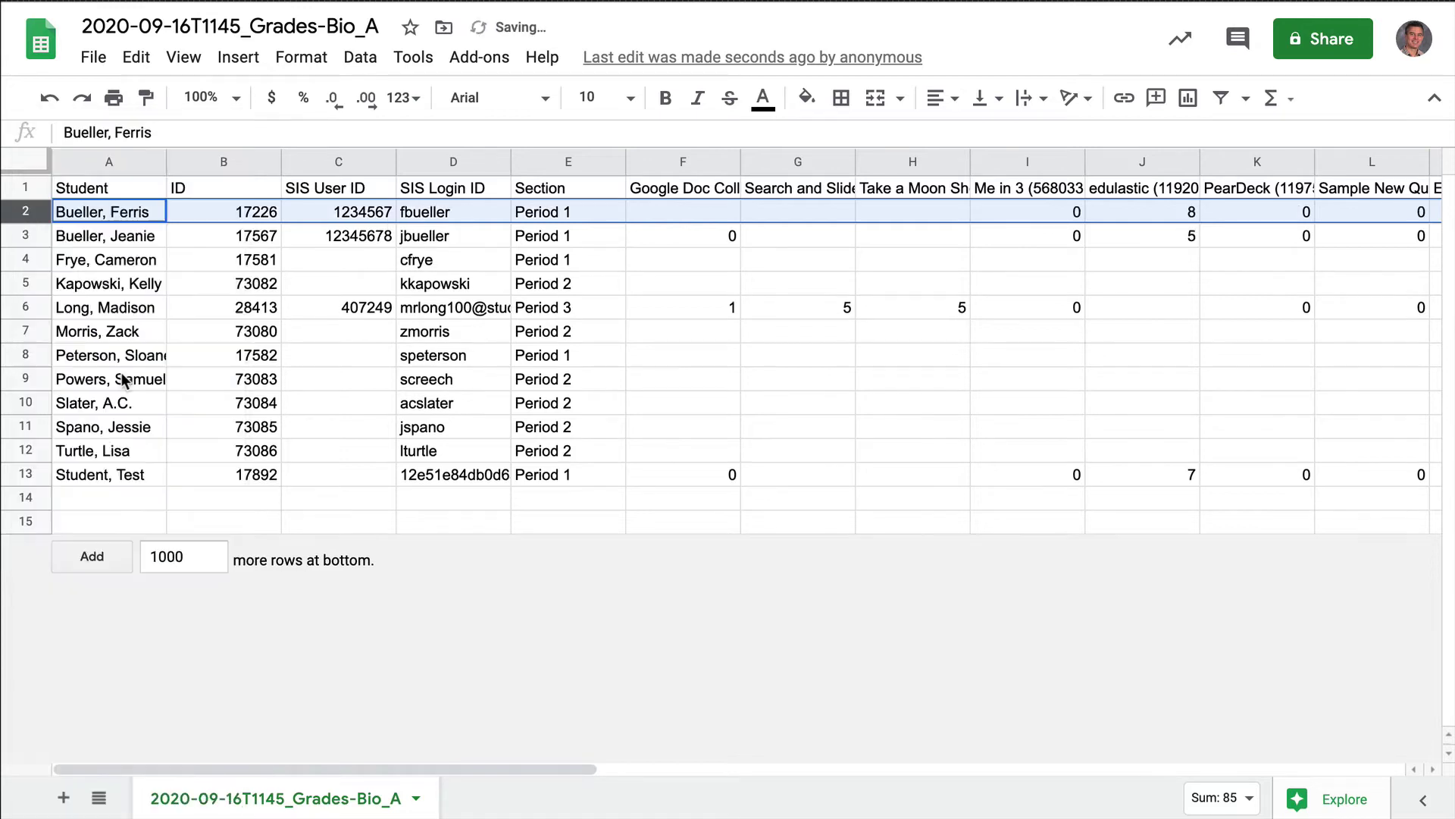
# Step: Delete the ID, SIS User ID and SIS Login ID columns B–D
pyautogui.click(196, 163)
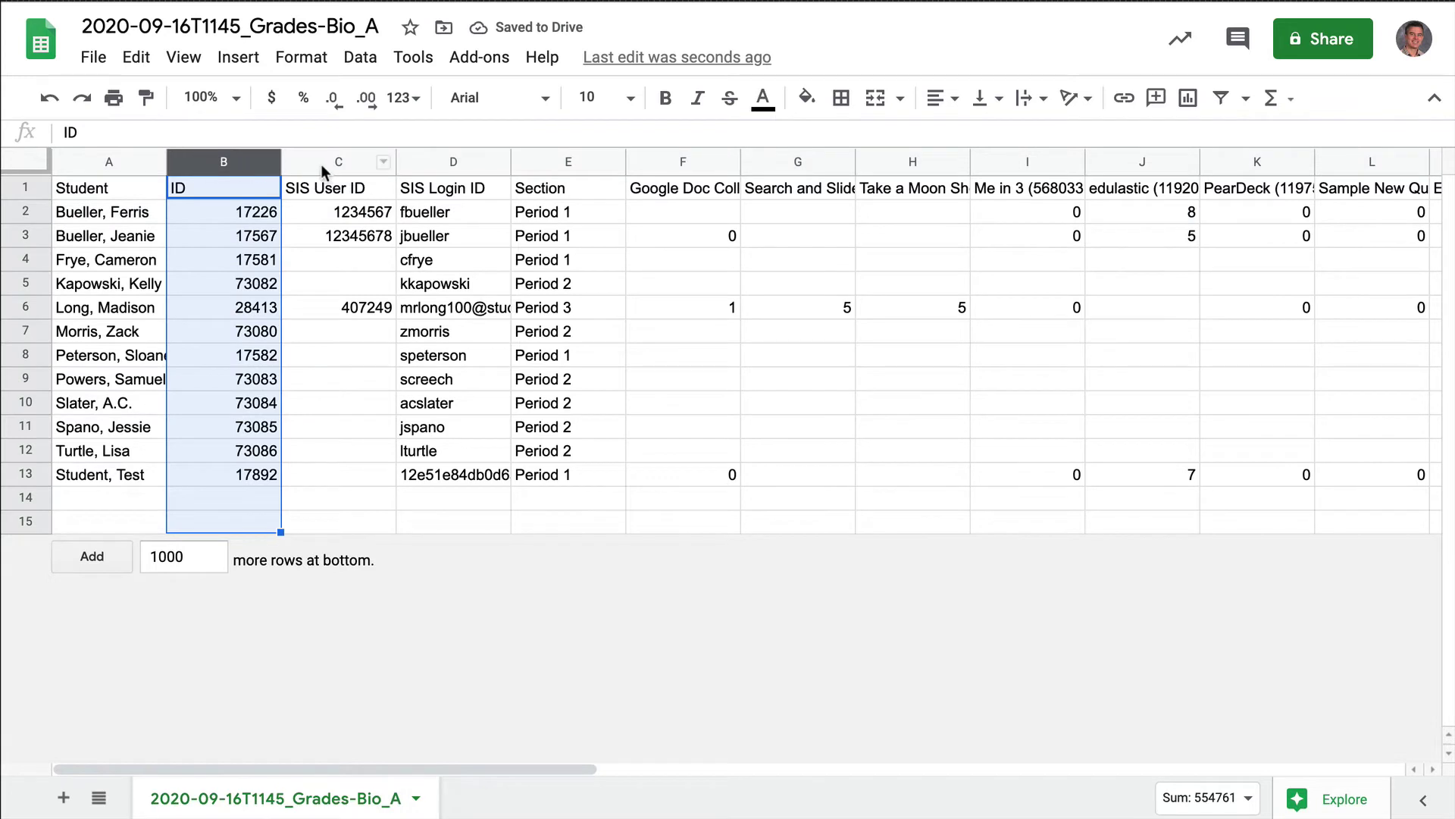
pyautogui.keyDown('shift'); pyautogui.click(440, 160); pyautogui.keyUp('shift')
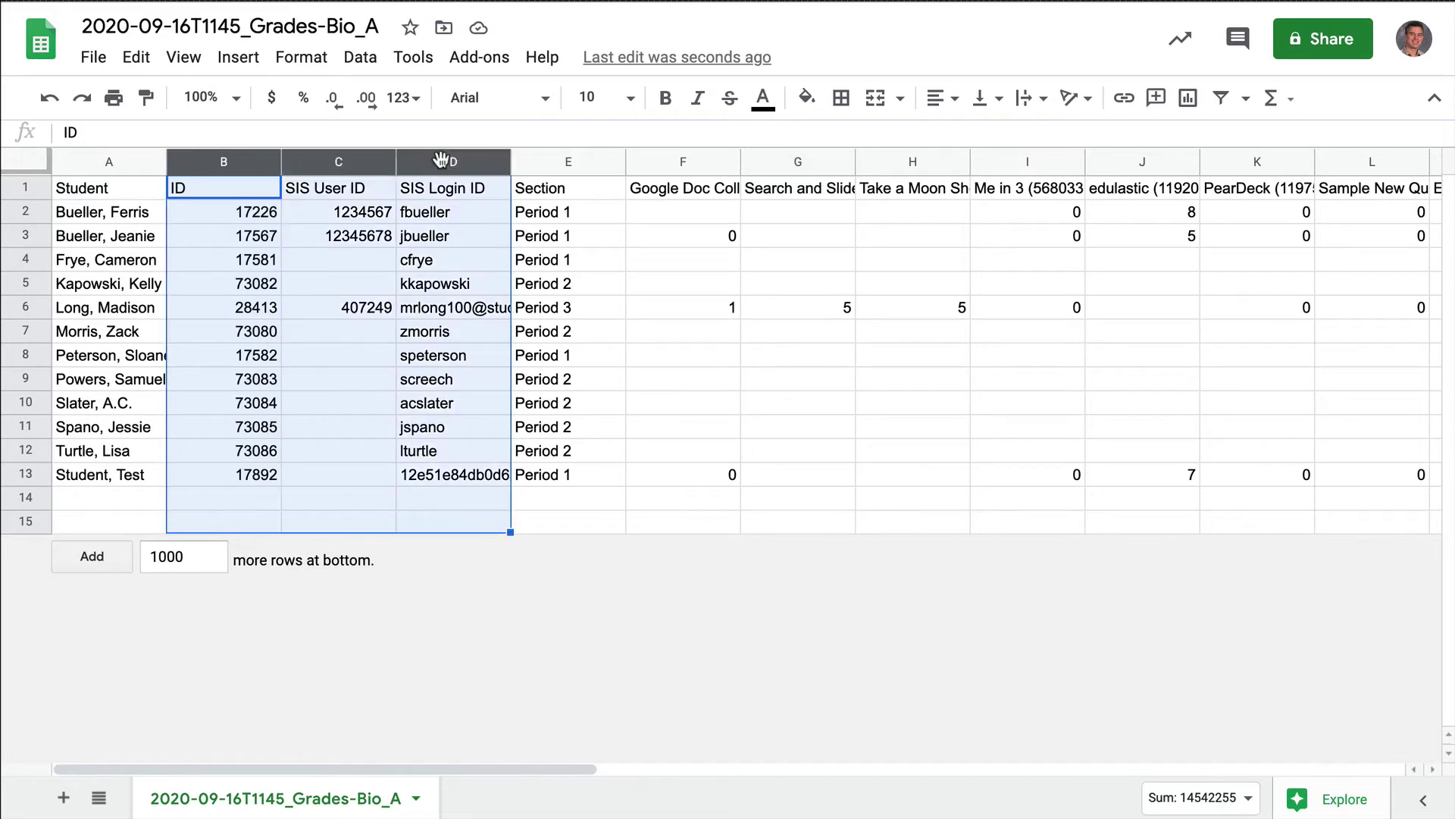
pyautogui.rightClick(440, 167)
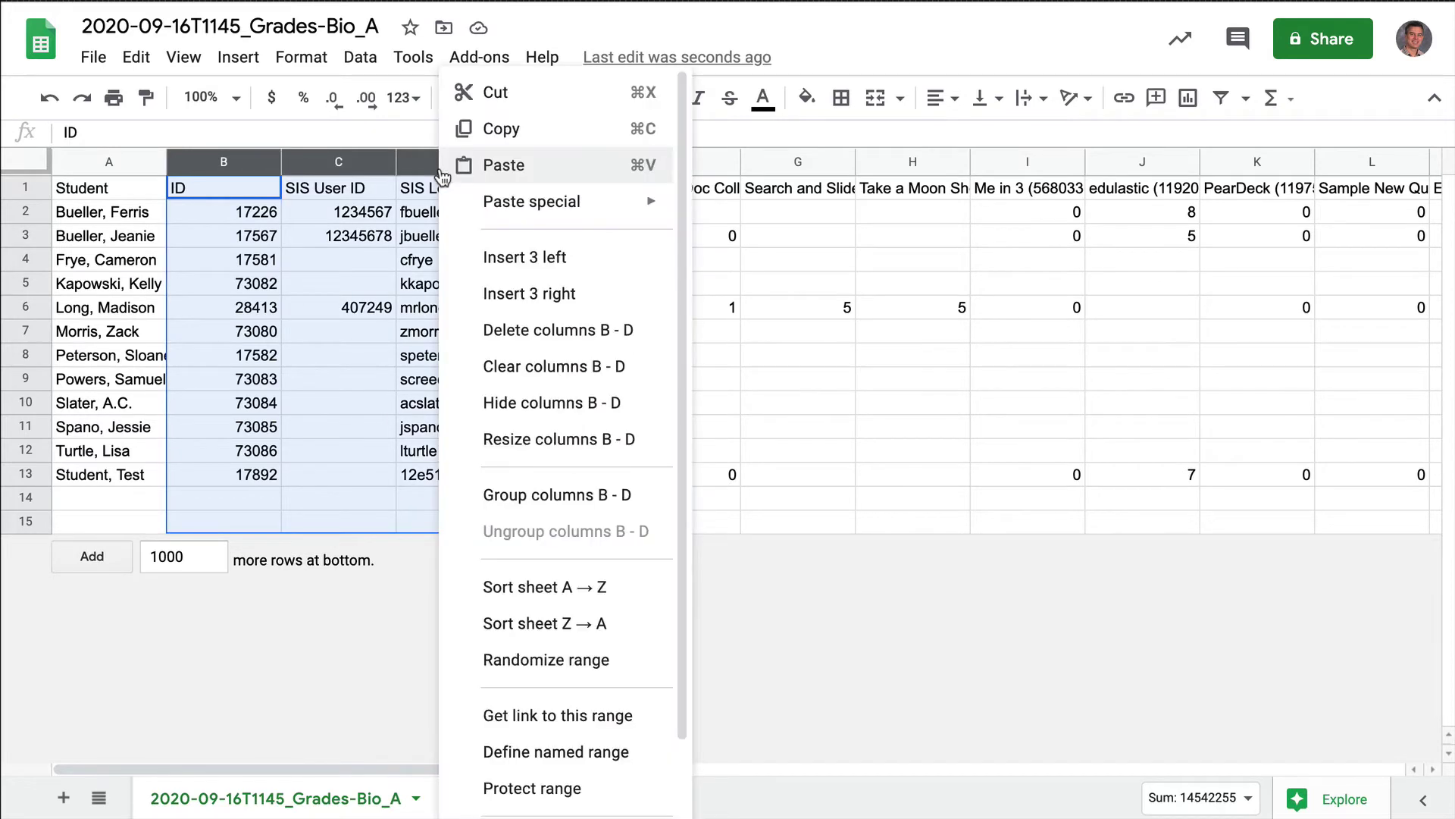
pyautogui.click(485, 332)
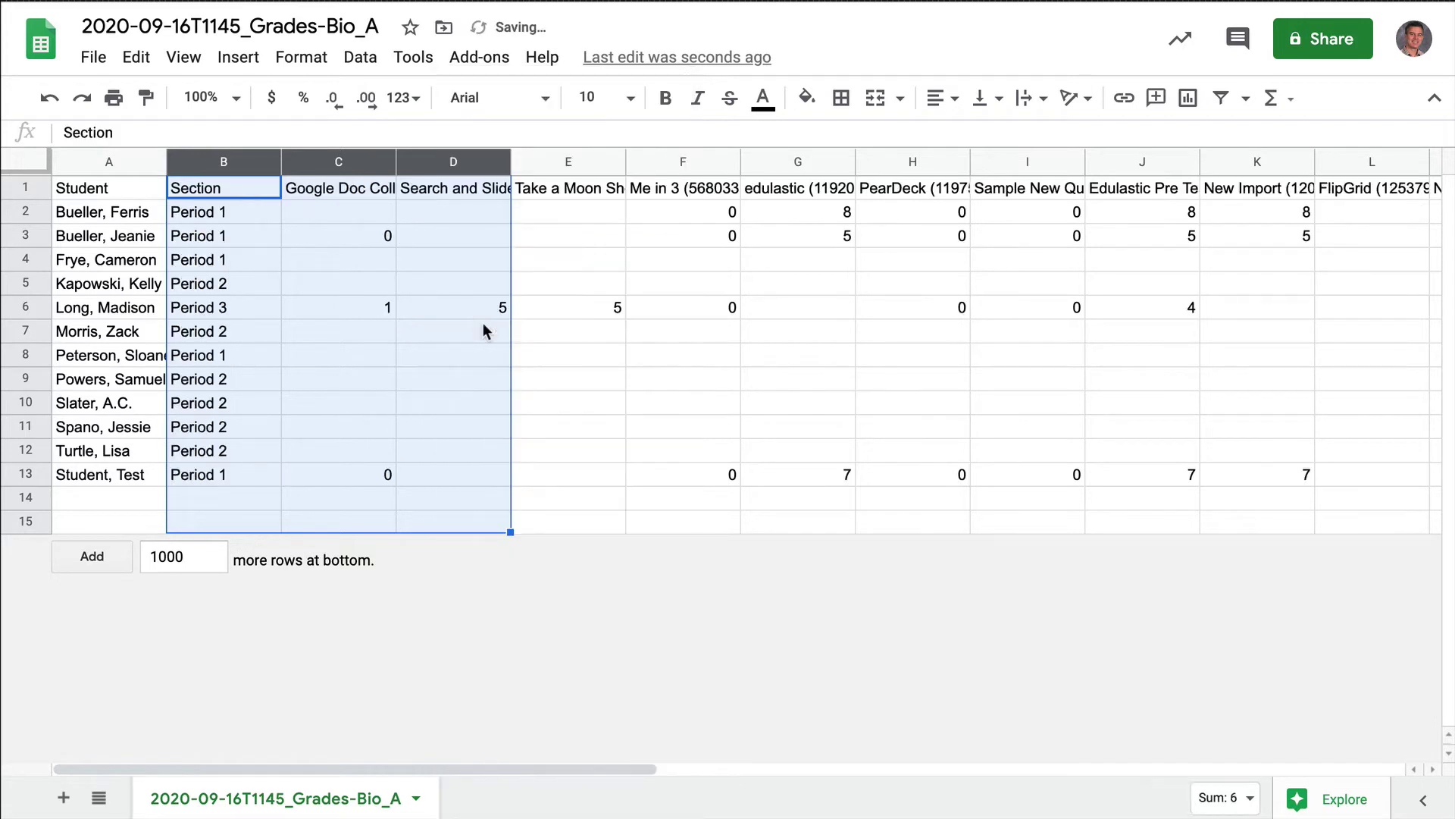
pyautogui.click(325, 166)
# Step: Delete assignment columns C through Z, leaving Student and Section for the 12 students
pyautogui.click(326, 308)
pyautogui.click(322, 165)
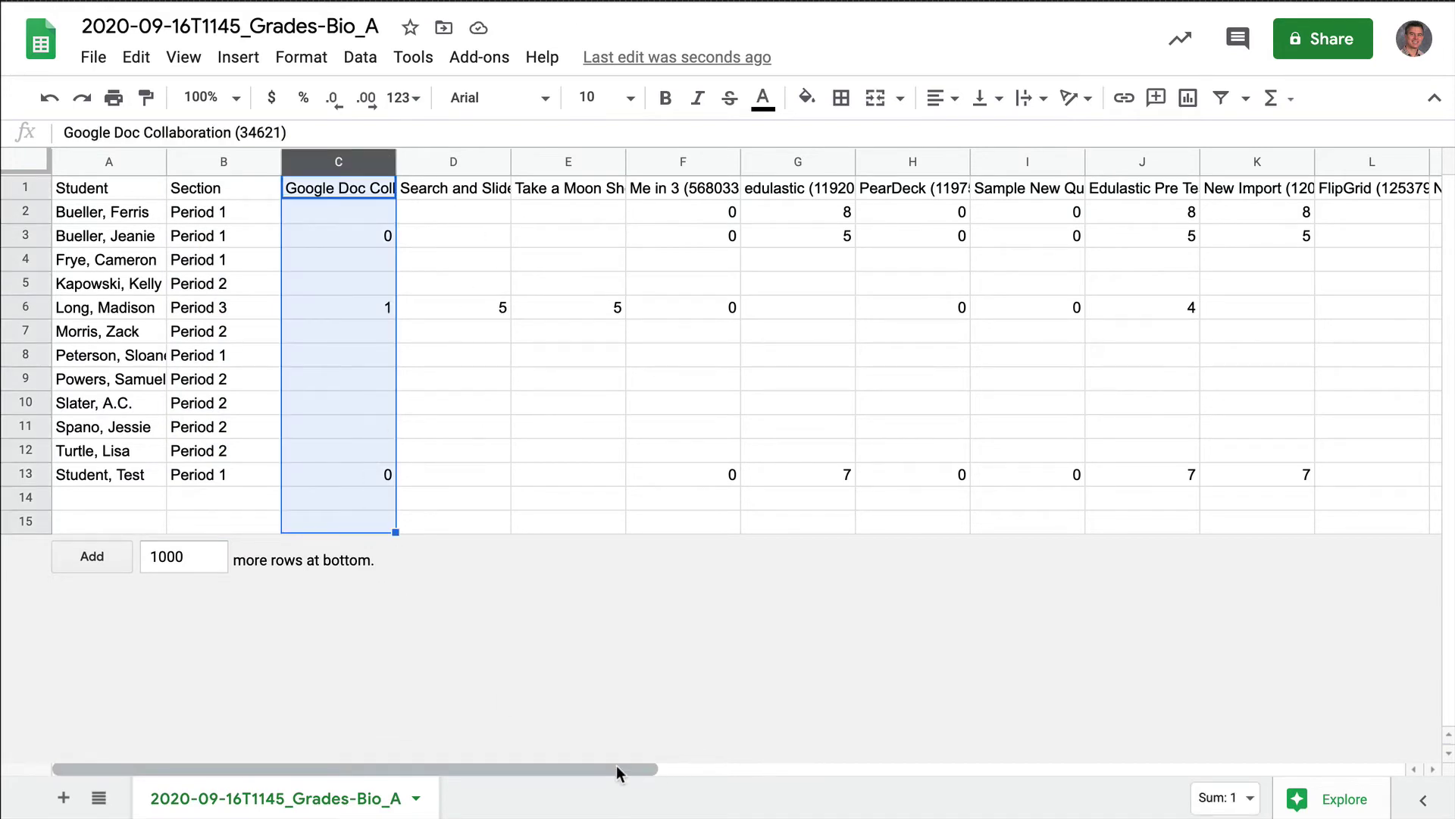
pyautogui.moveTo(617, 763); pyautogui.dragTo(1341, 767)
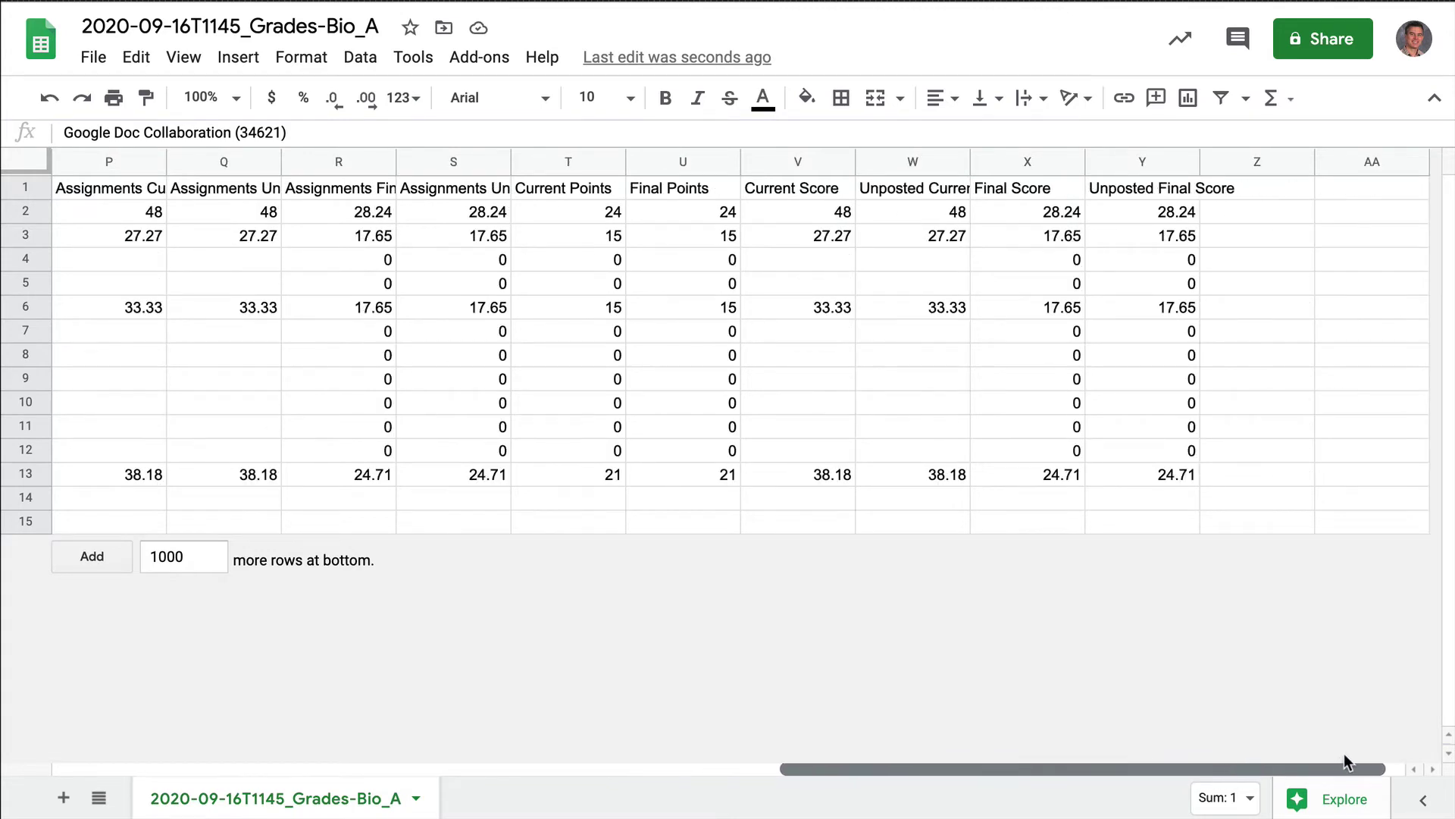
pyautogui.keyDown('shift'); pyautogui.click(1239, 166); pyautogui.keyUp('shift')
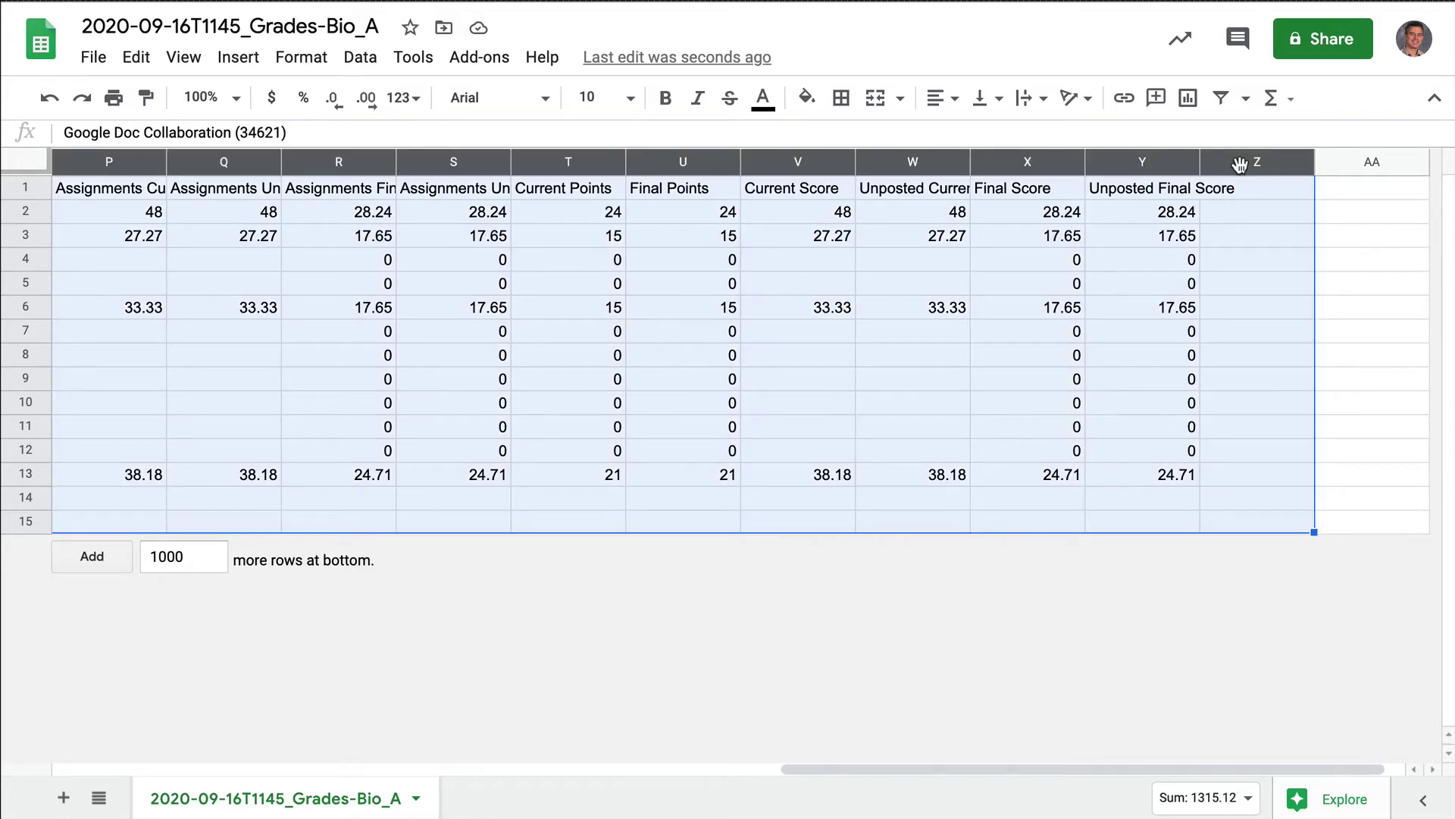
pyautogui.rightClick(1239, 165)
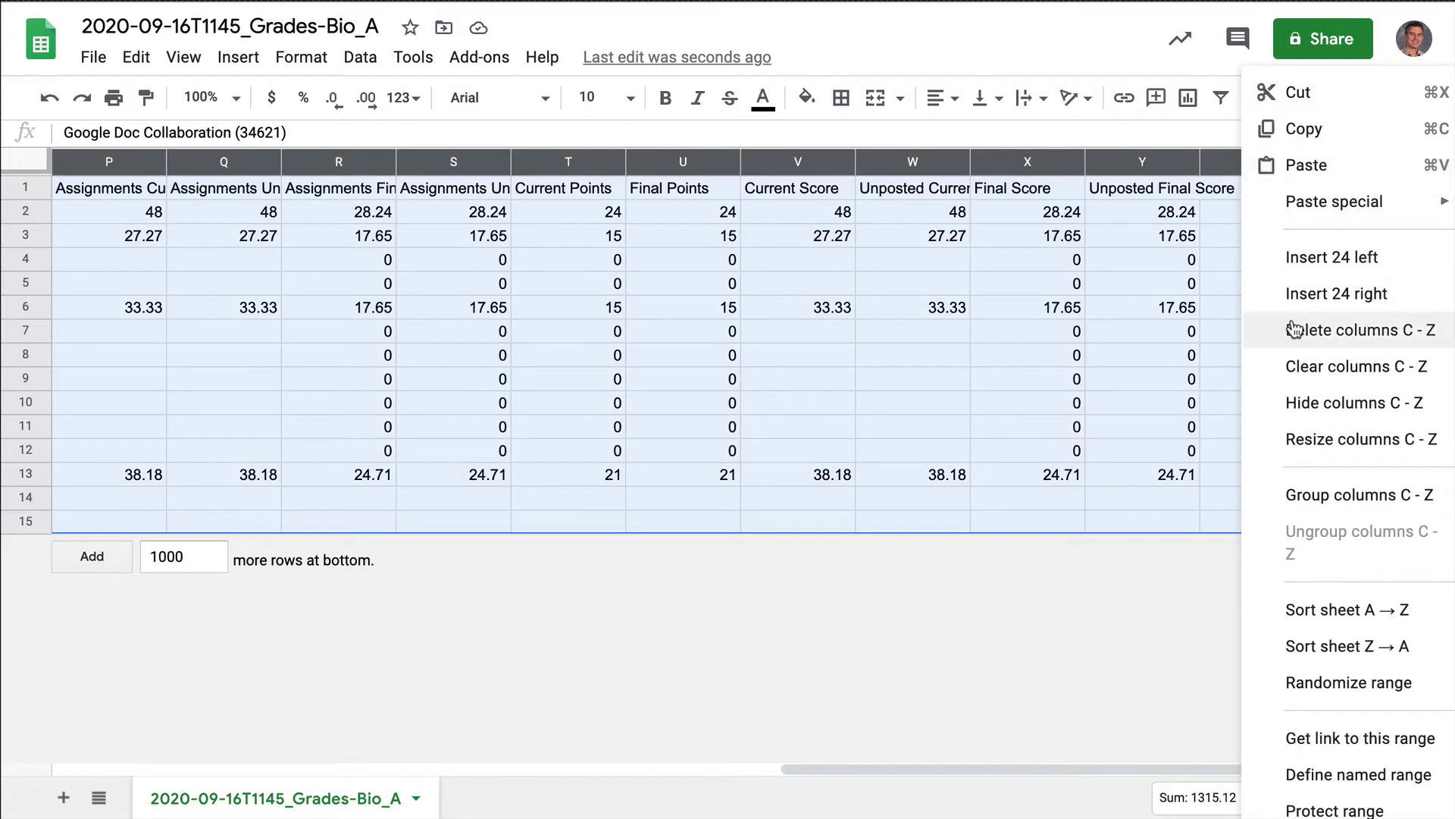
pyautogui.click(1249, 330)
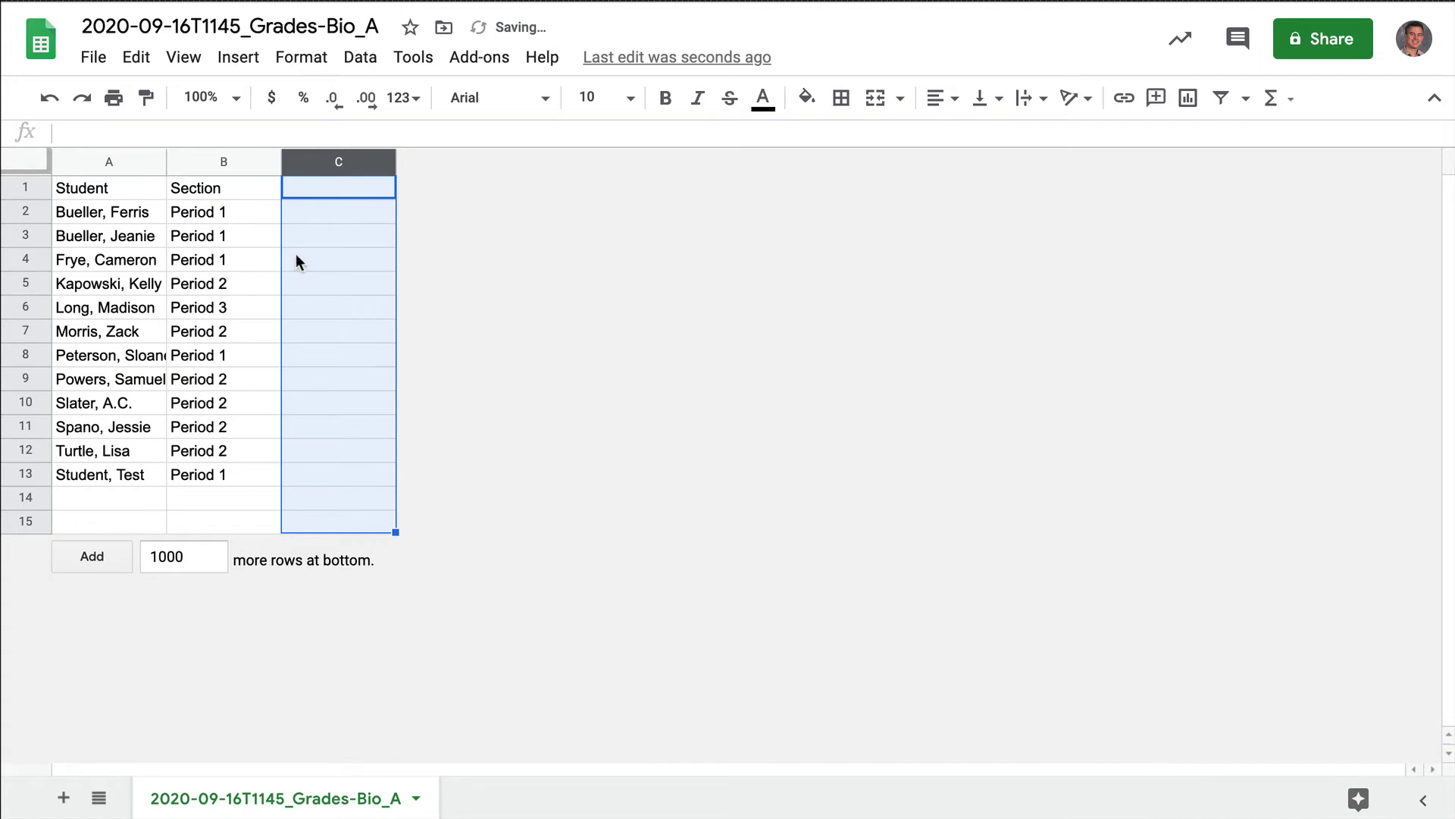
pyautogui.click(206, 501)
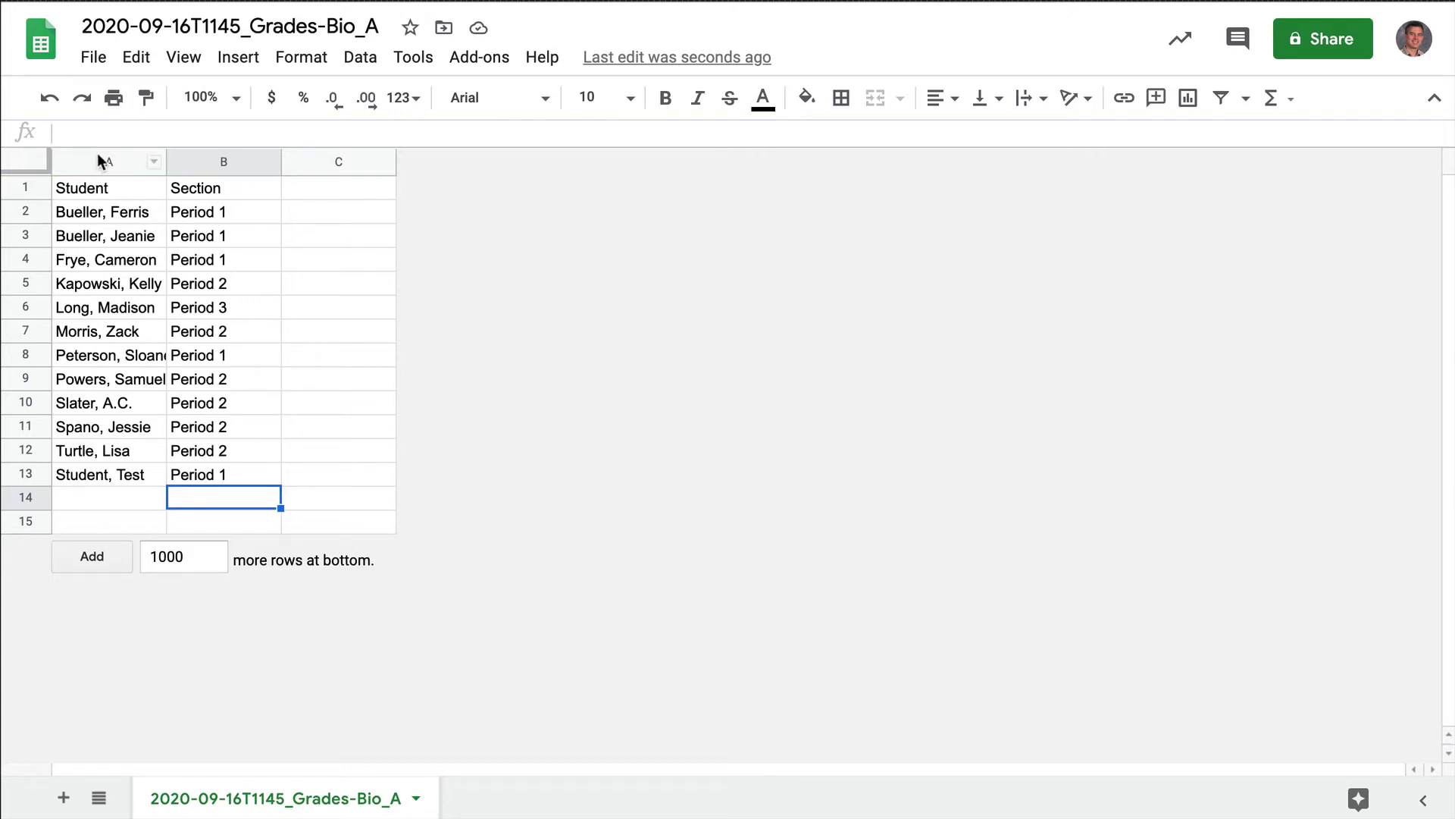
# Step: Create a filter on the Student and Section columns A–B
pyautogui.moveTo(97, 154); pyautogui.dragTo(206, 163)
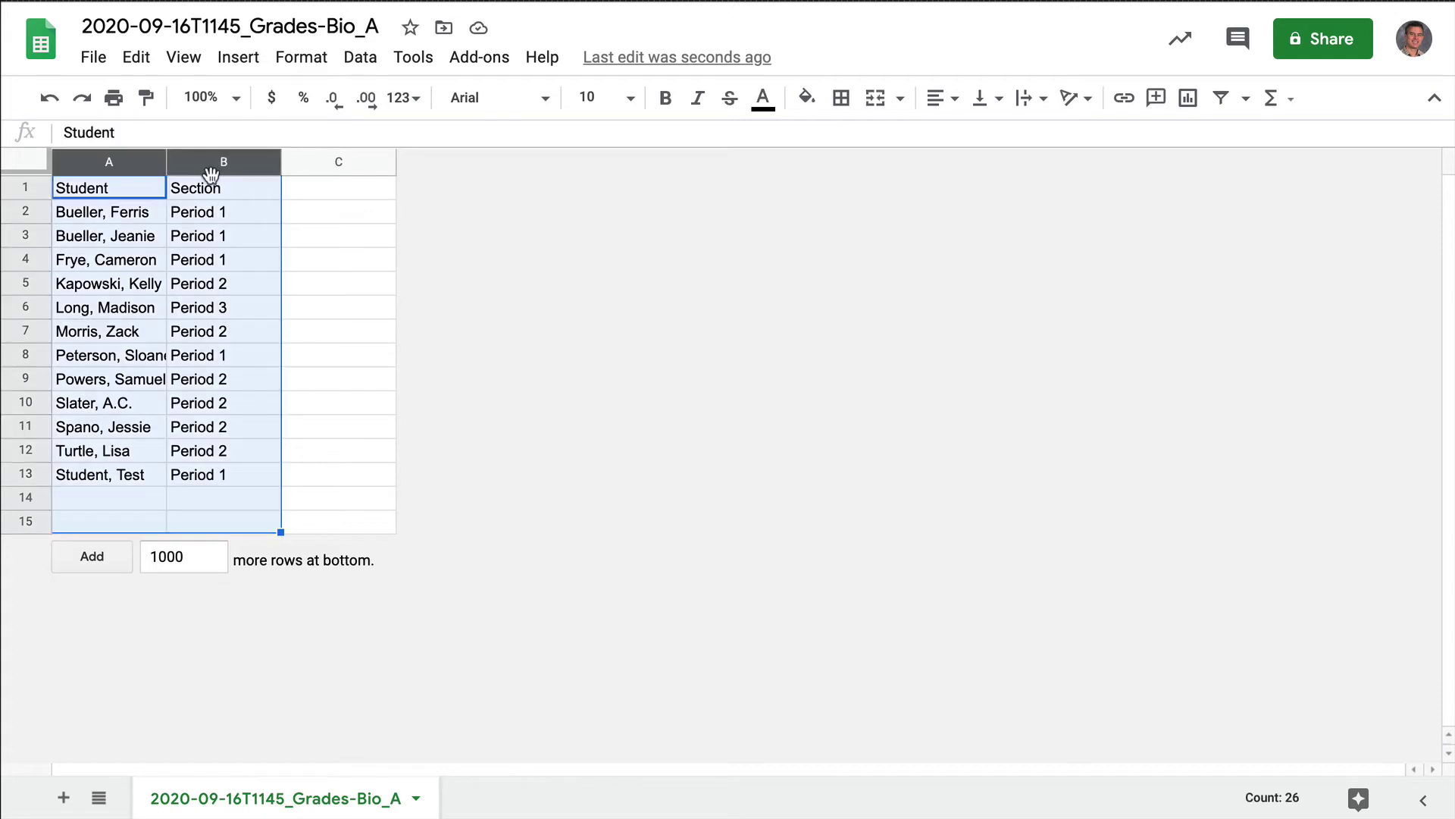
pyautogui.click(365, 63)
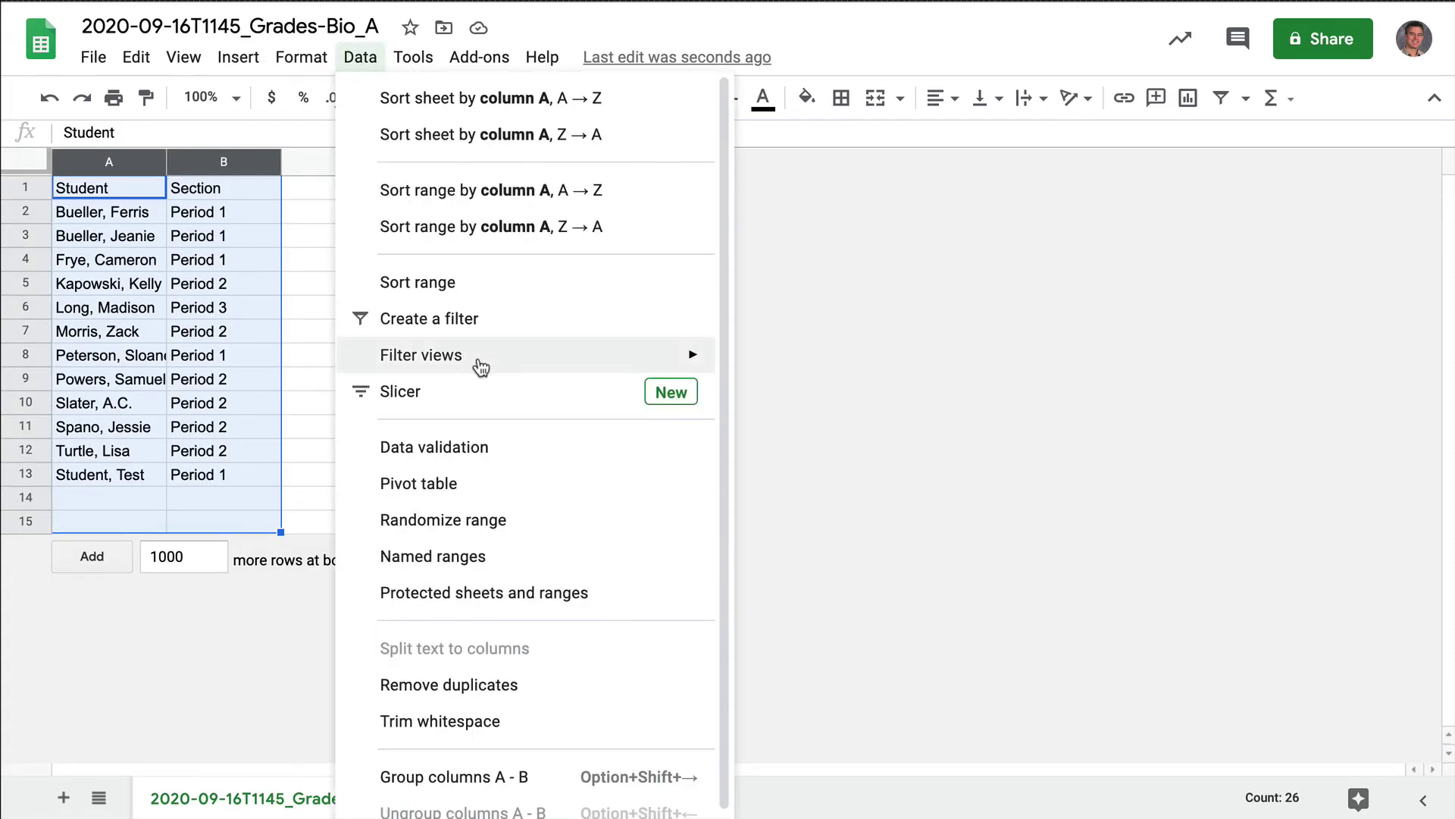
pyautogui.click(478, 318)
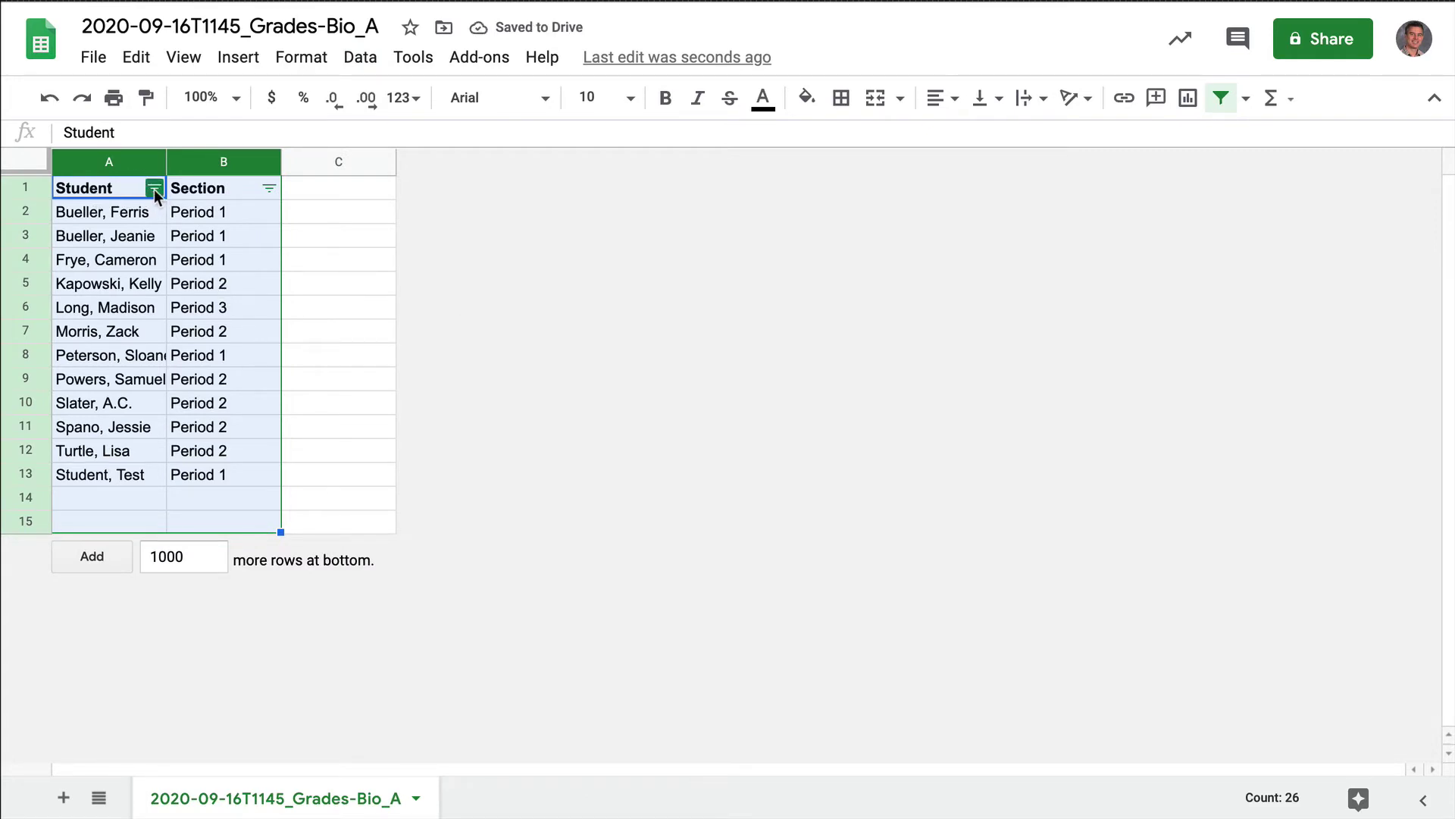
# Step: Filter Section to hide Period 1 and Period 3, showing only Period 2
pyautogui.click(269, 188)
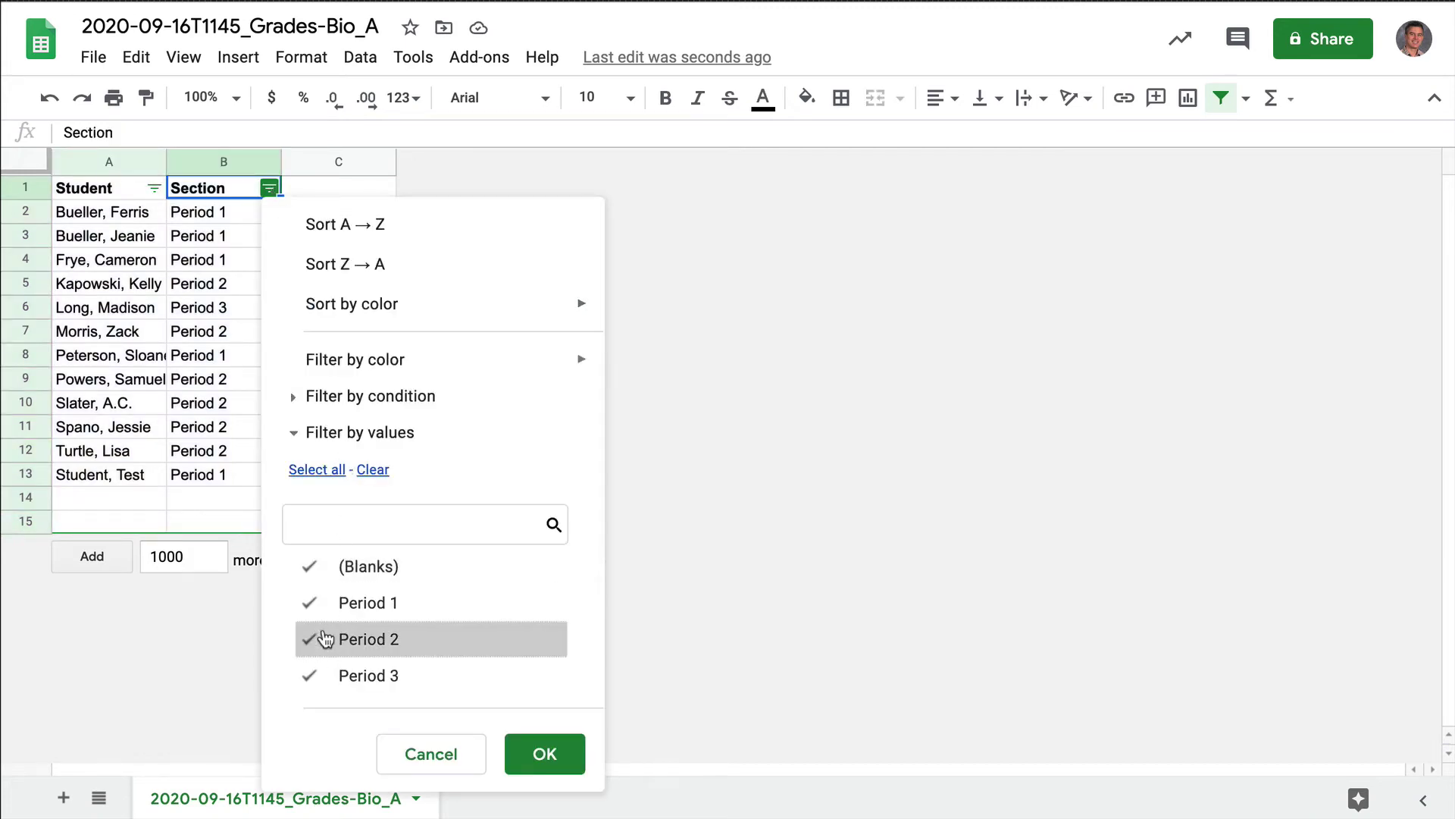
pyautogui.click(316, 610)
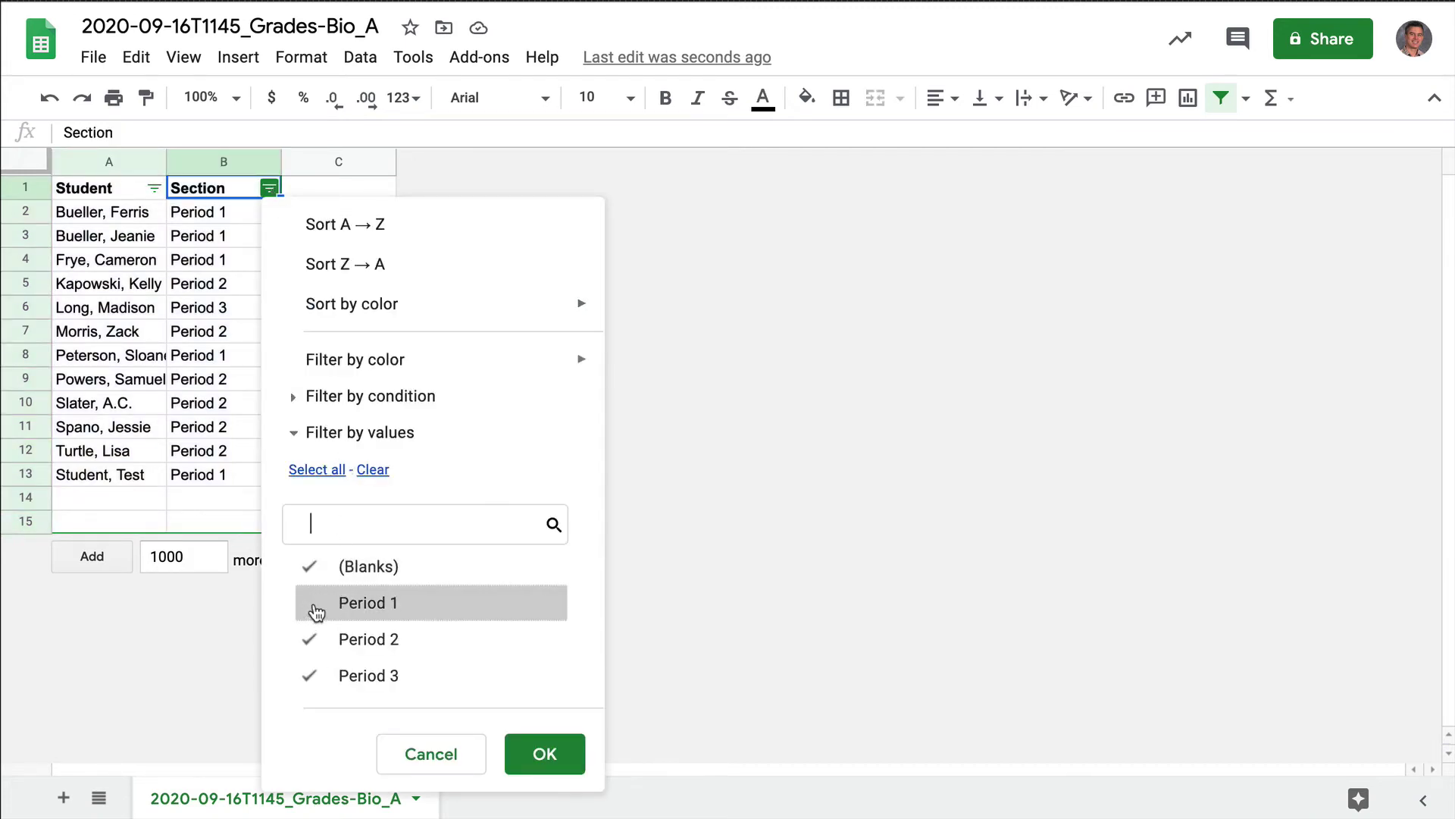
pyautogui.click(321, 689)
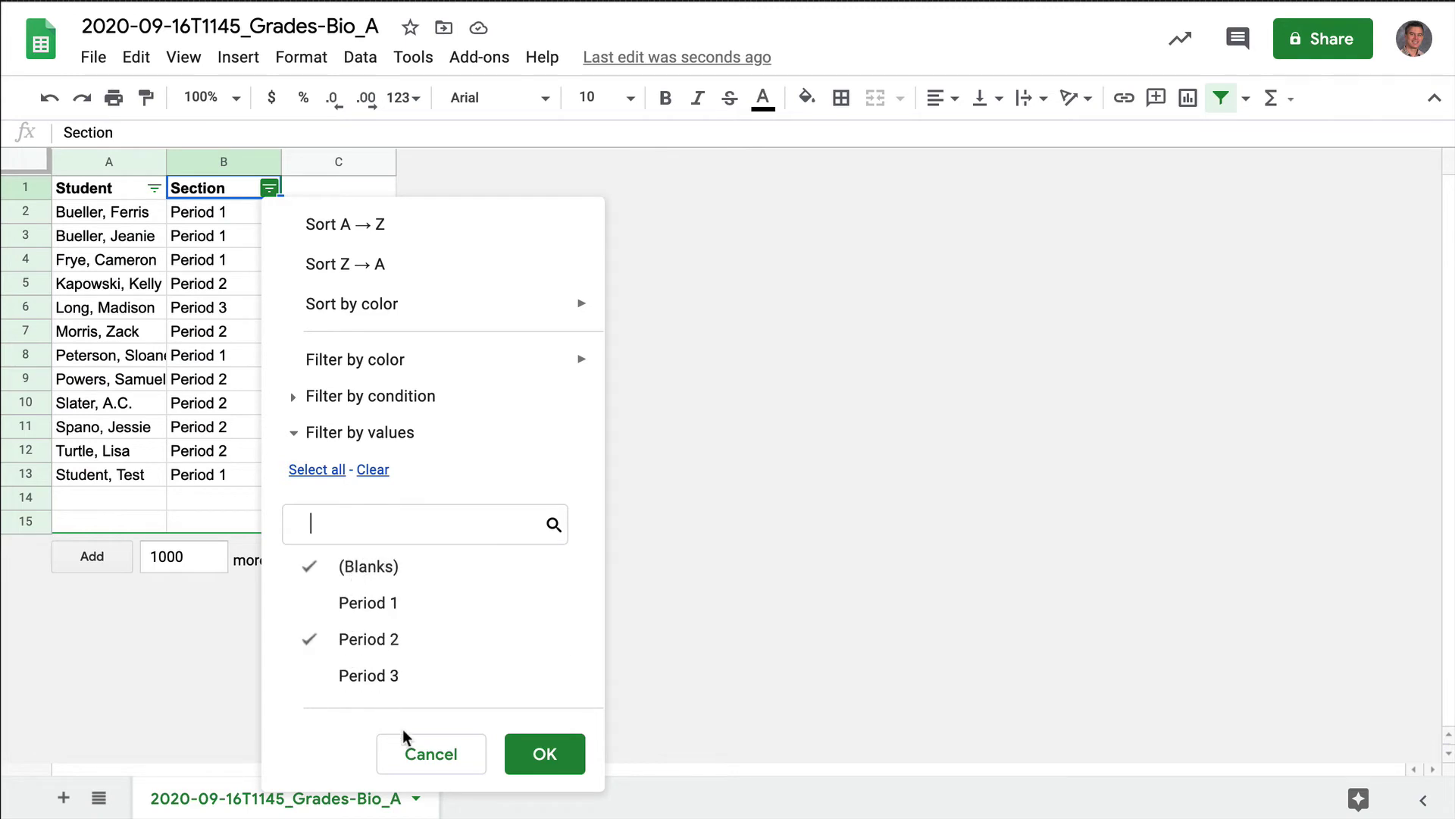
pyautogui.click(543, 753)
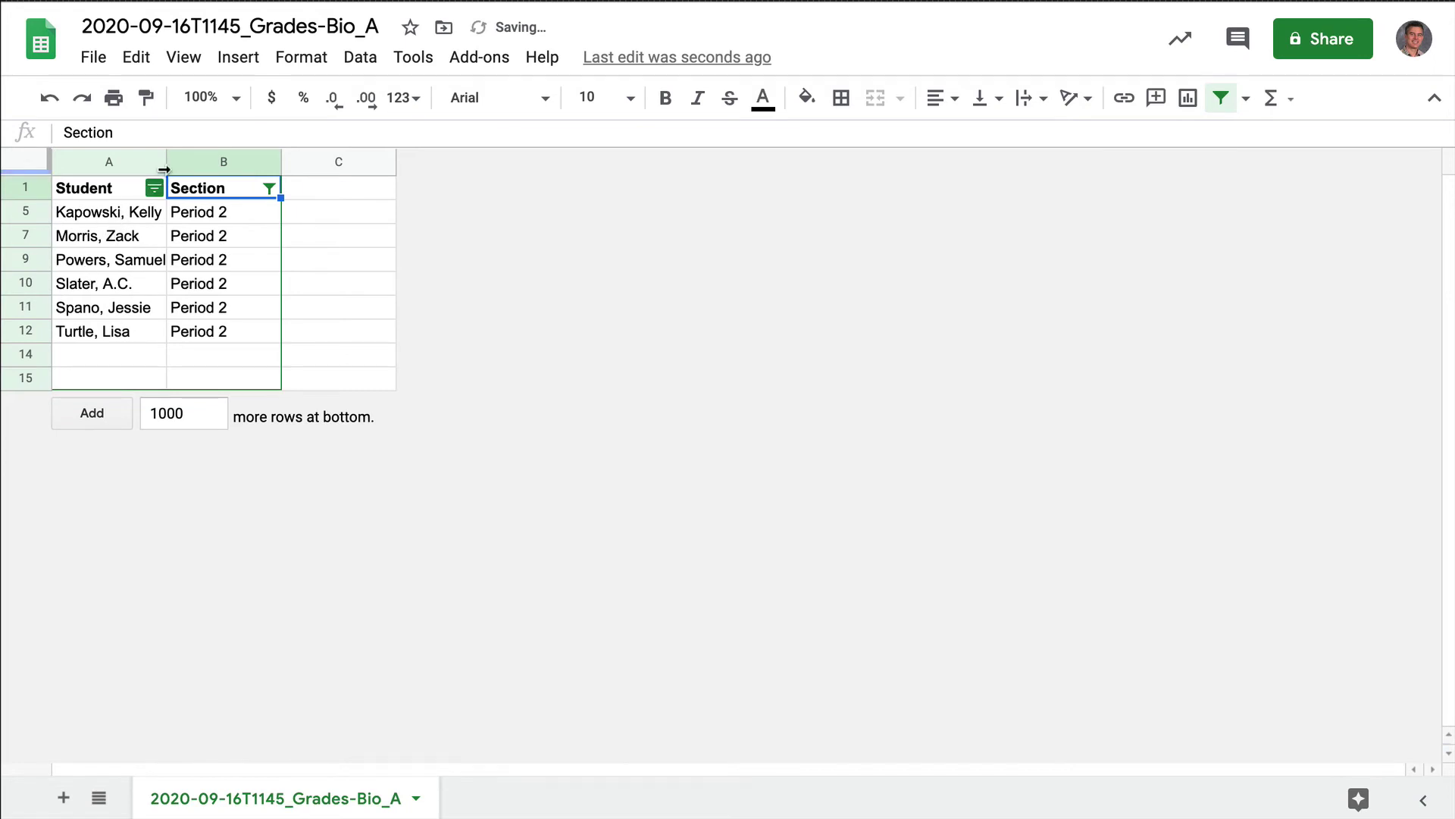
pyautogui.click(156, 193)
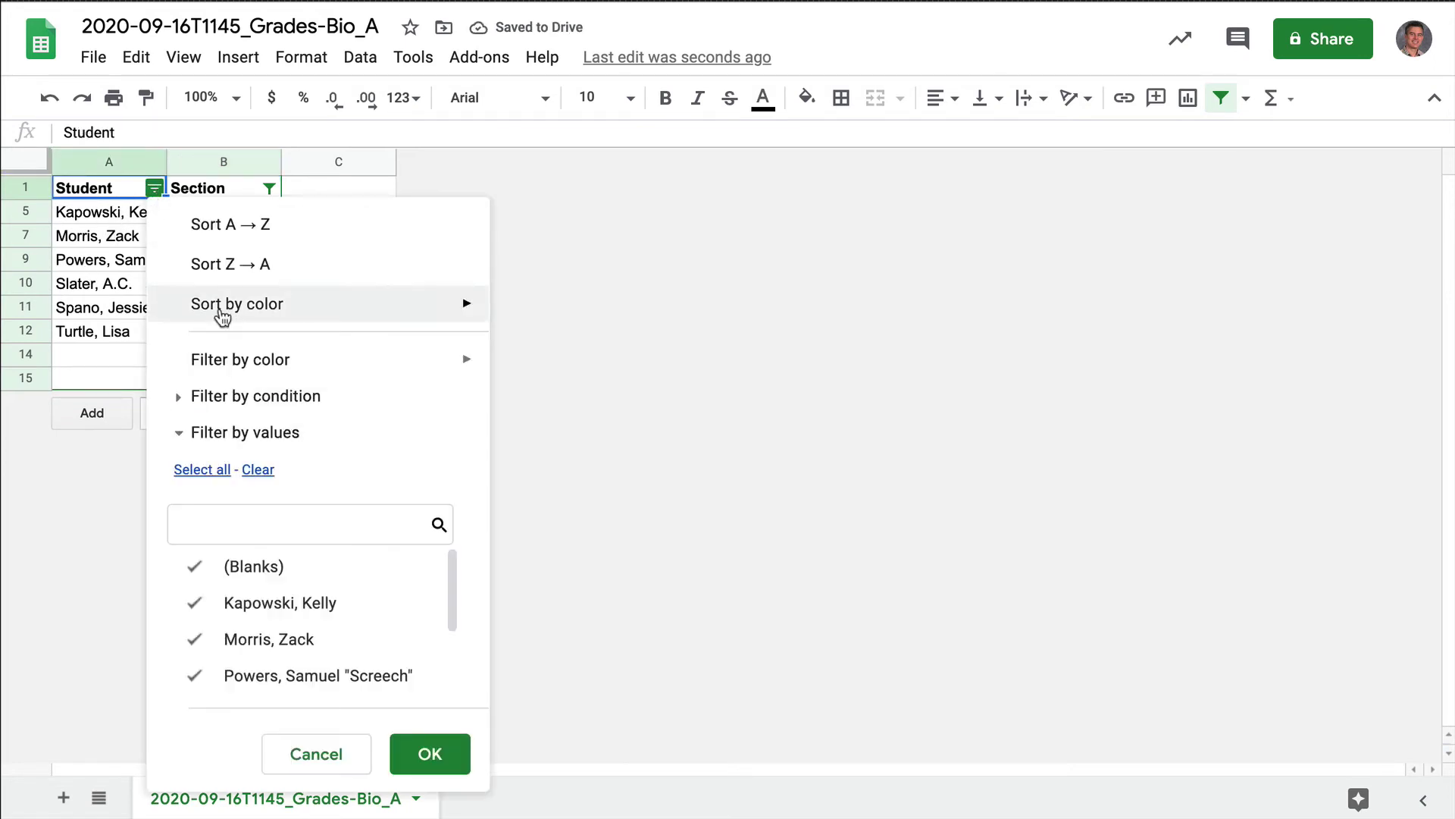
pyautogui.click(221, 266)
pyautogui.click(156, 192)
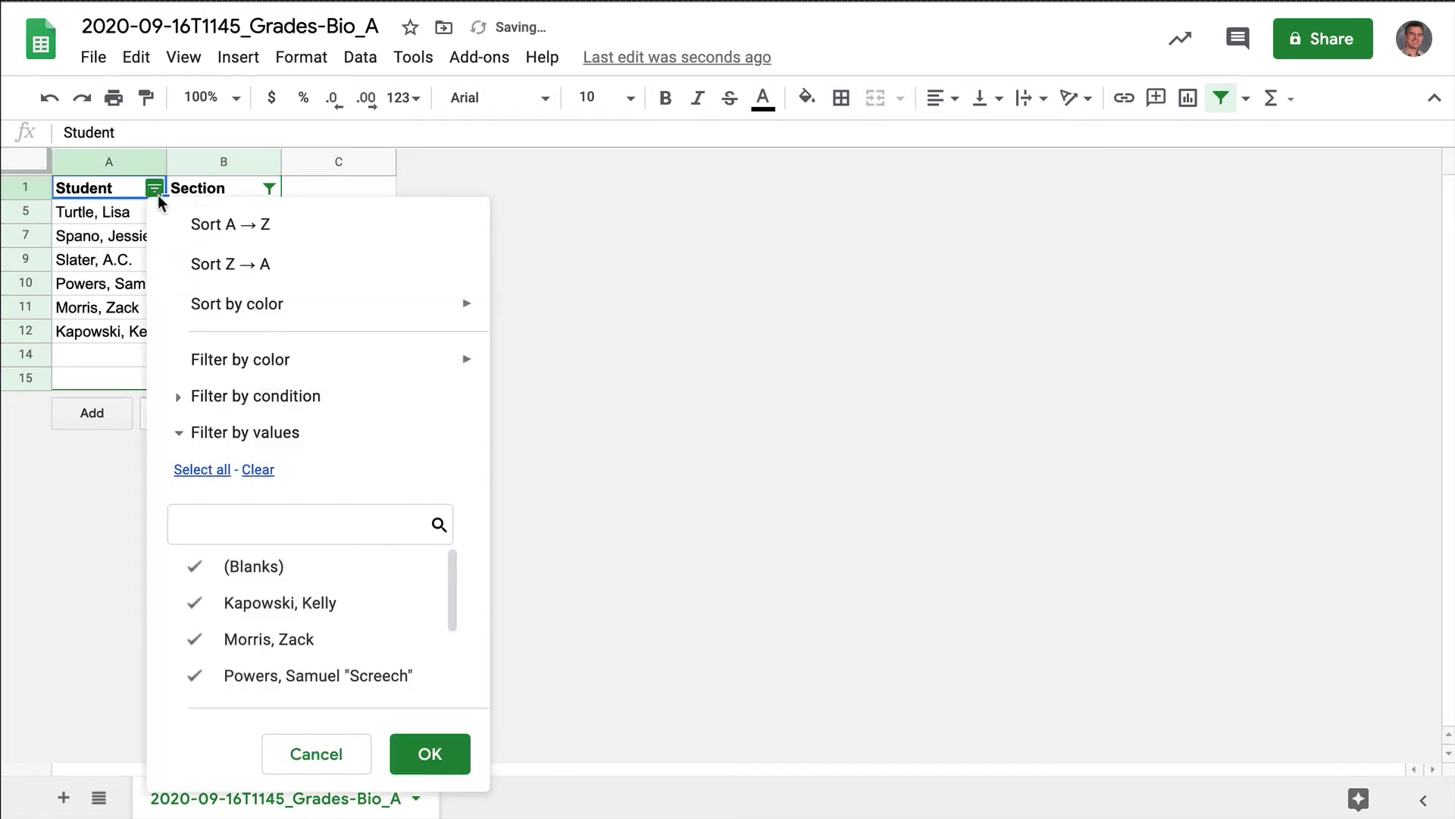
pyautogui.click(193, 224)
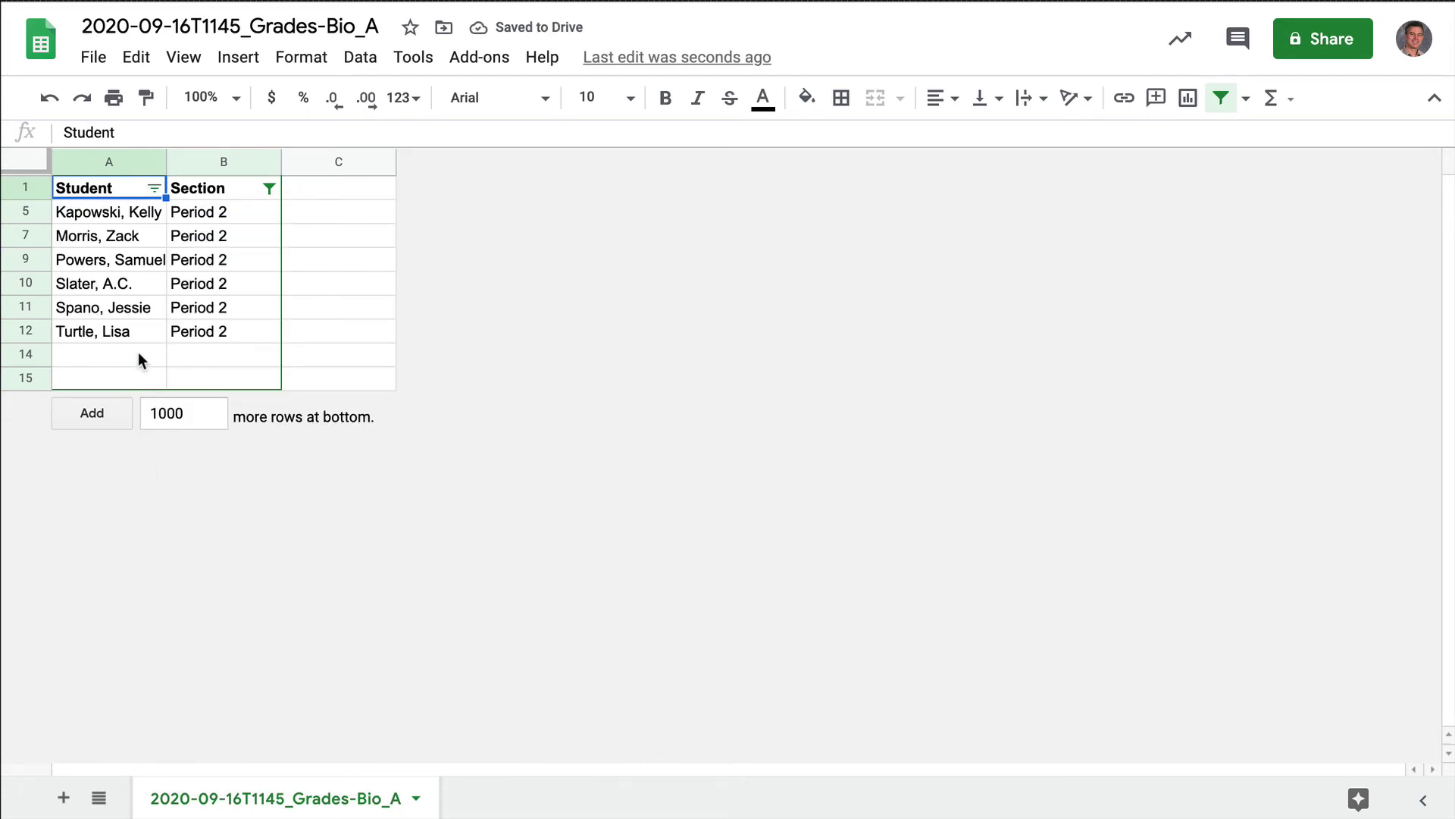
pyautogui.click(194, 361)
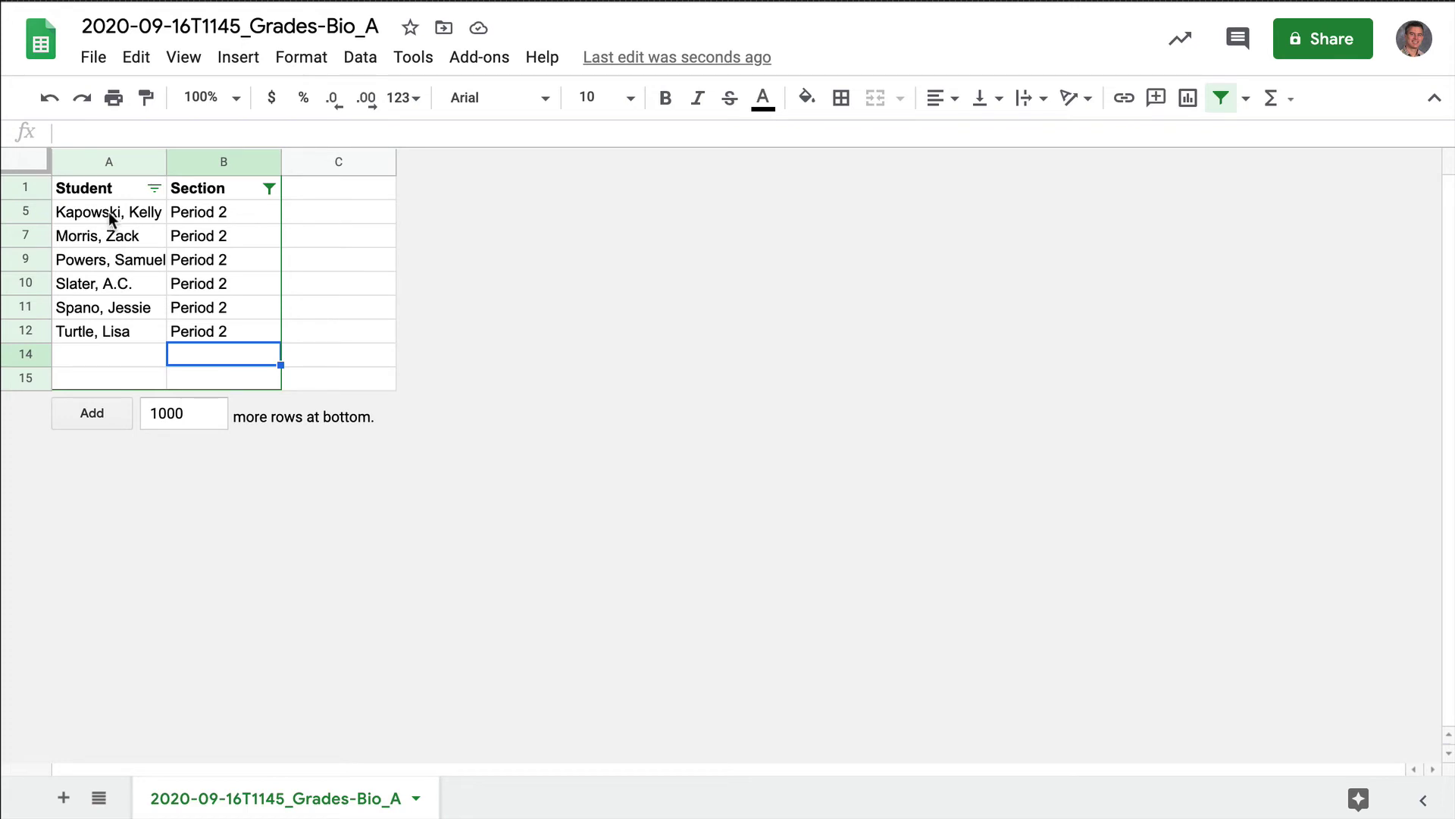
pyautogui.moveTo(108, 211); pyautogui.dragTo(116, 330)
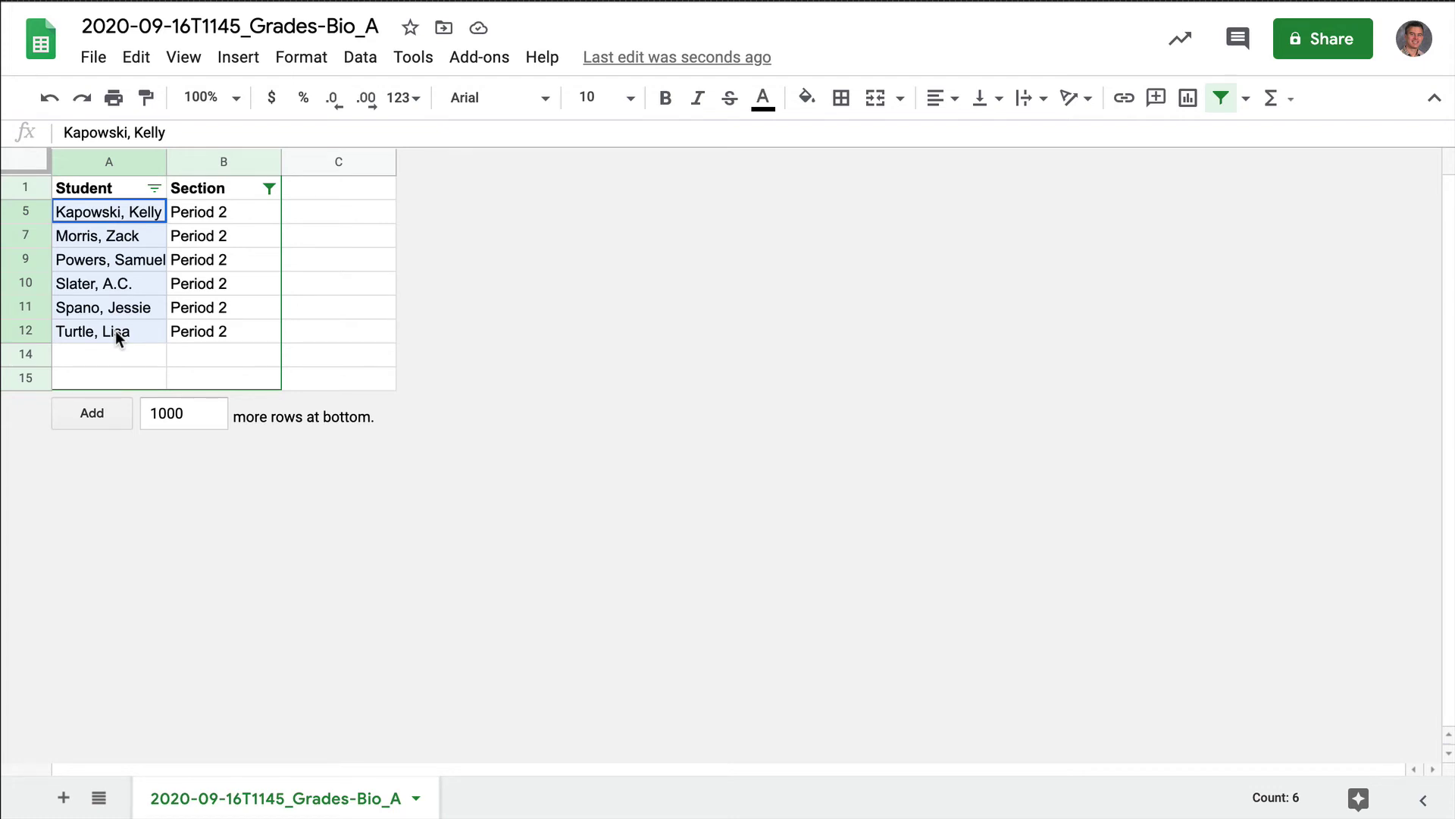